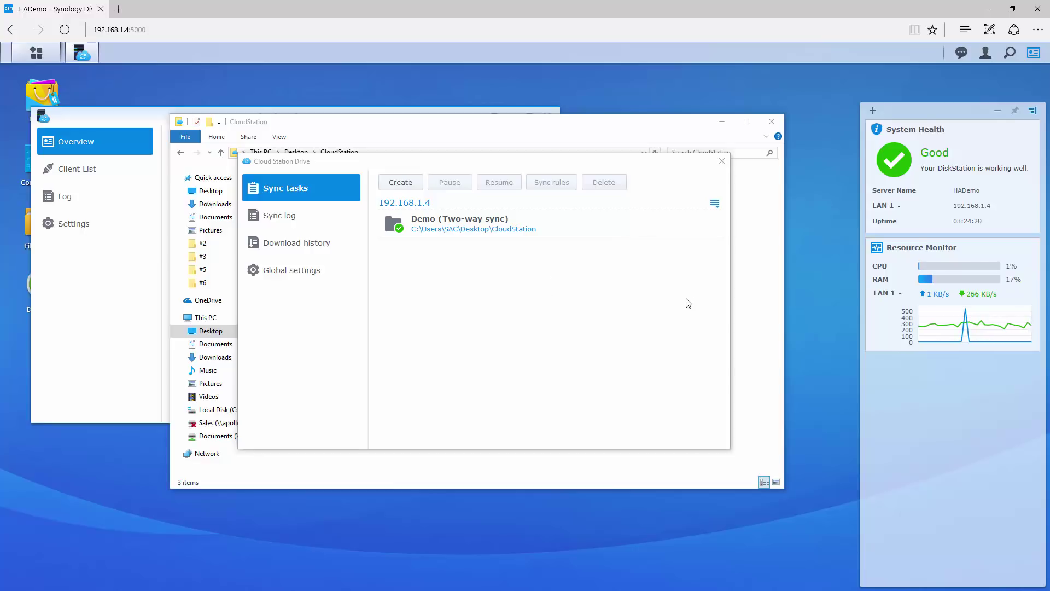
- Drag the US Reseller Program Word document from the desktop into the CloudStation Explorer folder
left_click(579, 137)
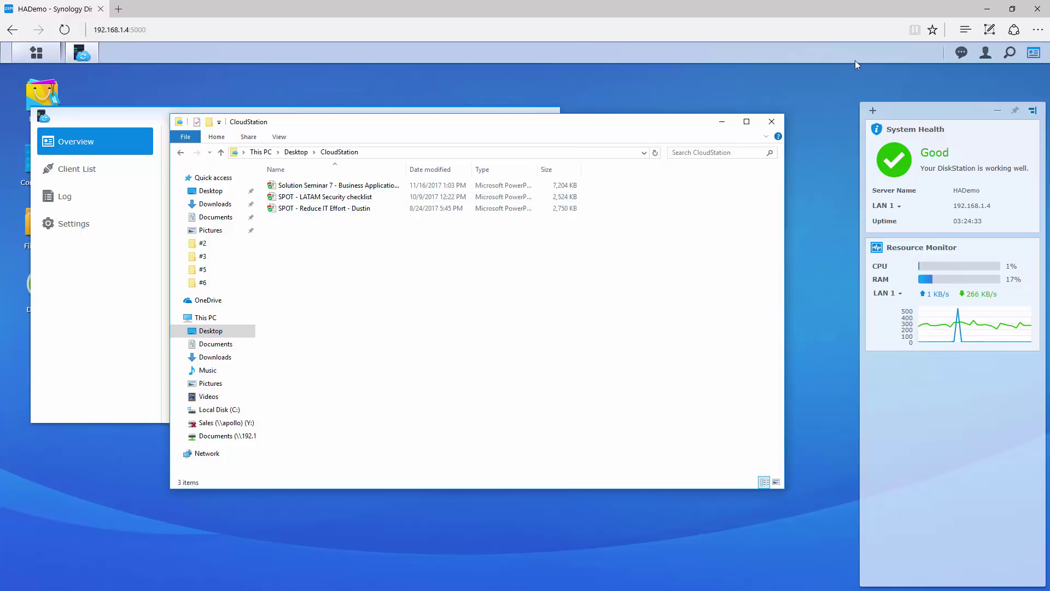
left_click(982, 6)
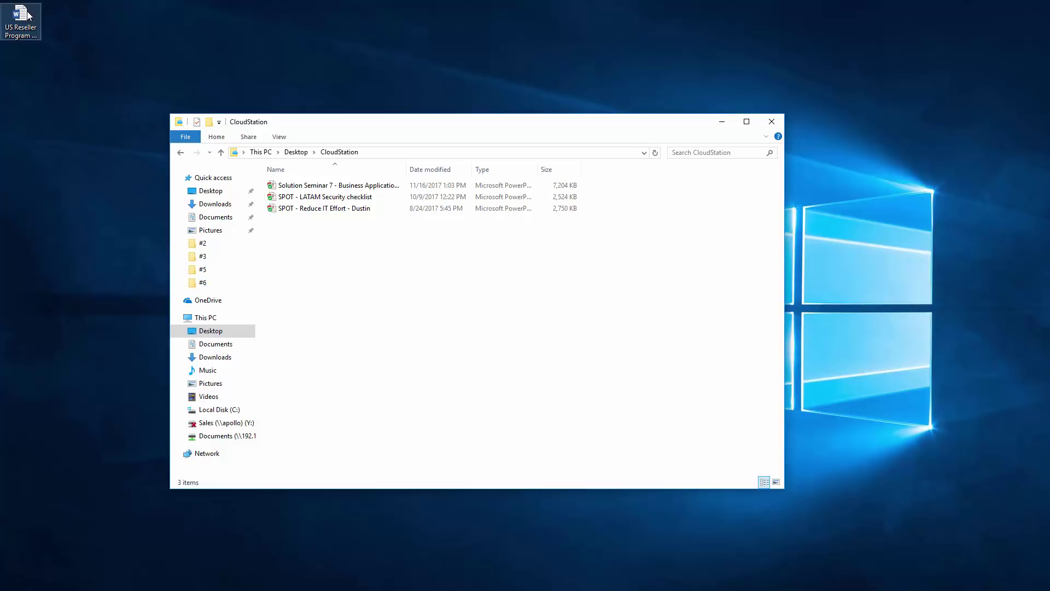
left_click_drag(27, 15, 352, 286)
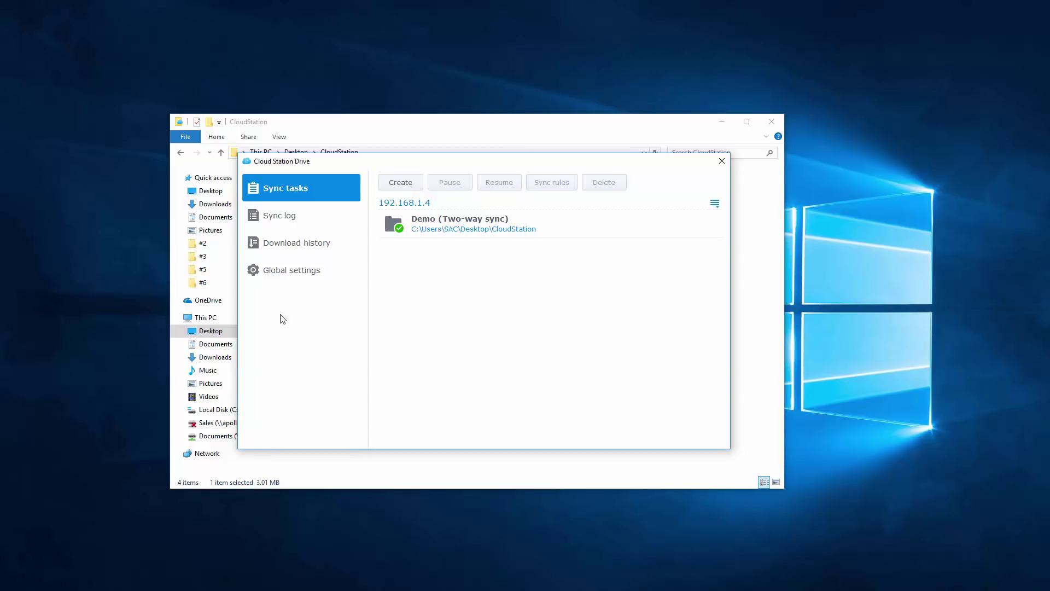
- Review the Cloud Station Drive sync log and download history, then return to Sync tasks
left_click(304, 215)
left_click(315, 237)
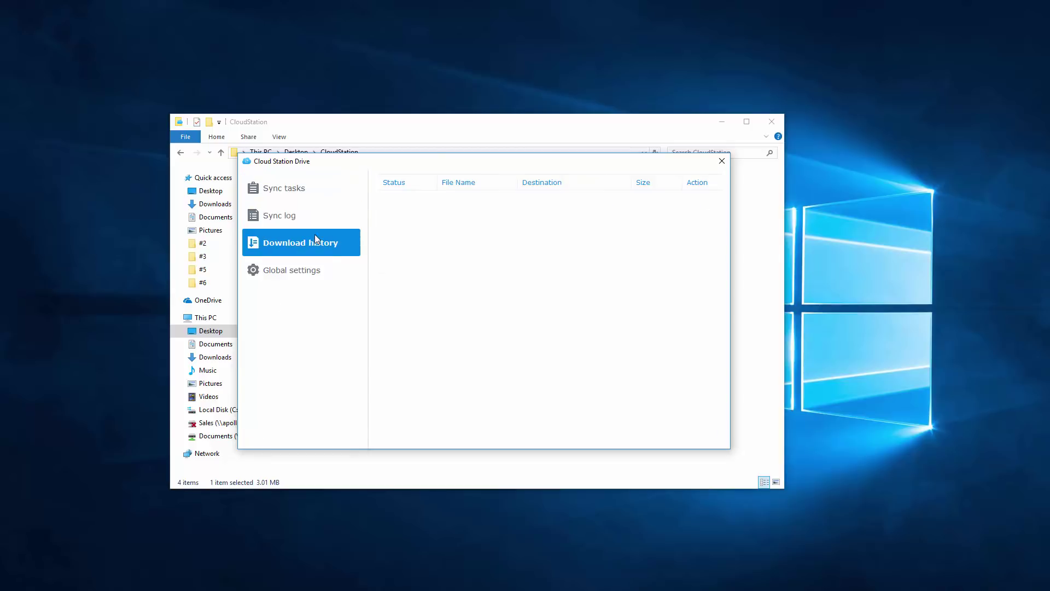
left_click(312, 183)
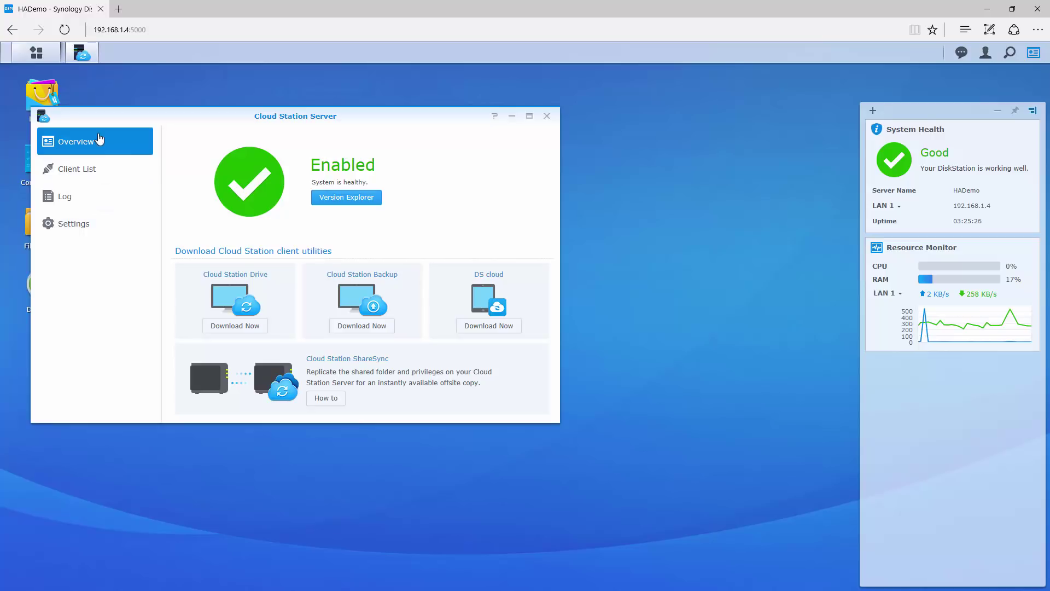
- Check Cloud Station Server's Client List and Log, then return to its Overview
left_click(95, 170)
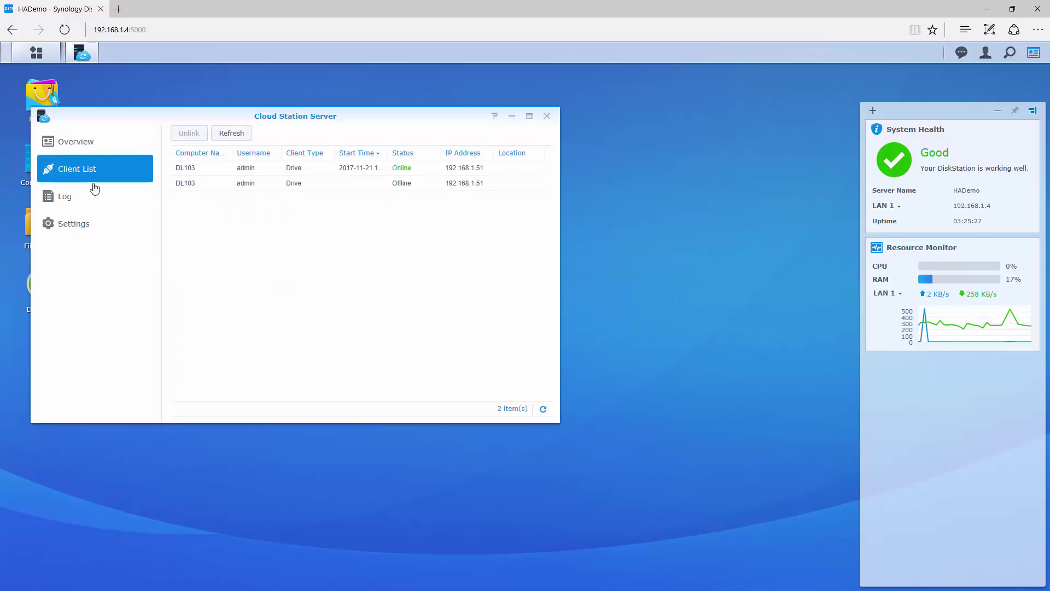
left_click(88, 205)
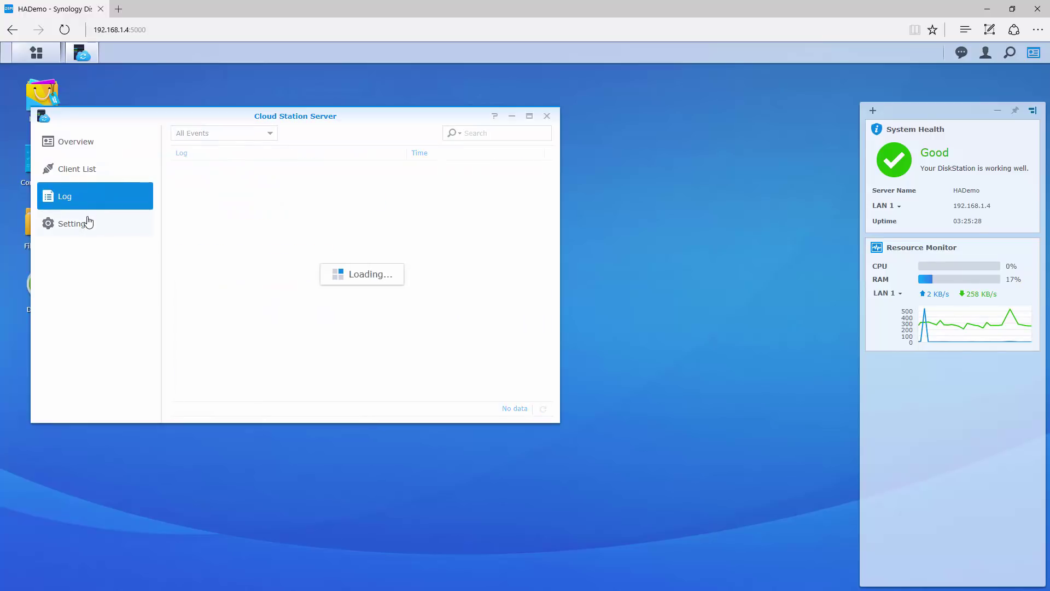
left_click(96, 144)
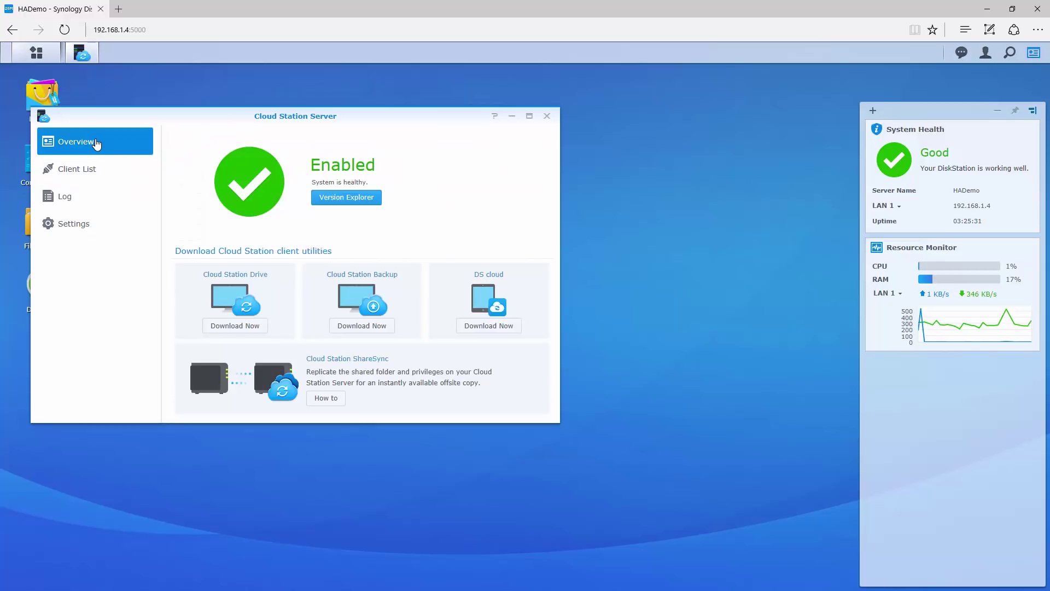
- Launch File Station and show the contents of the Demo shared folder
left_click(514, 117)
left_click(42, 222)
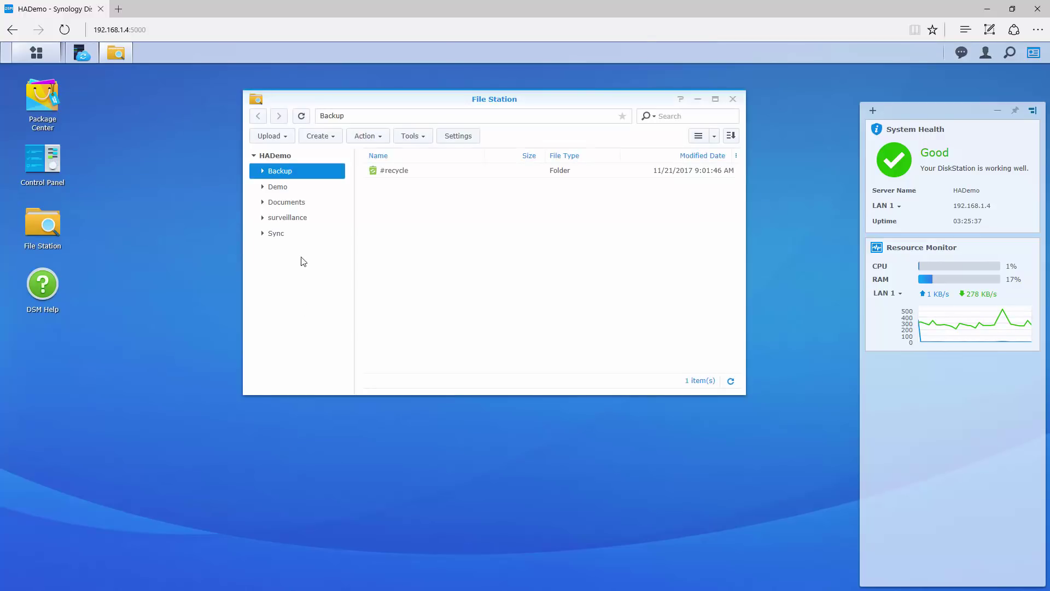
left_click(296, 189)
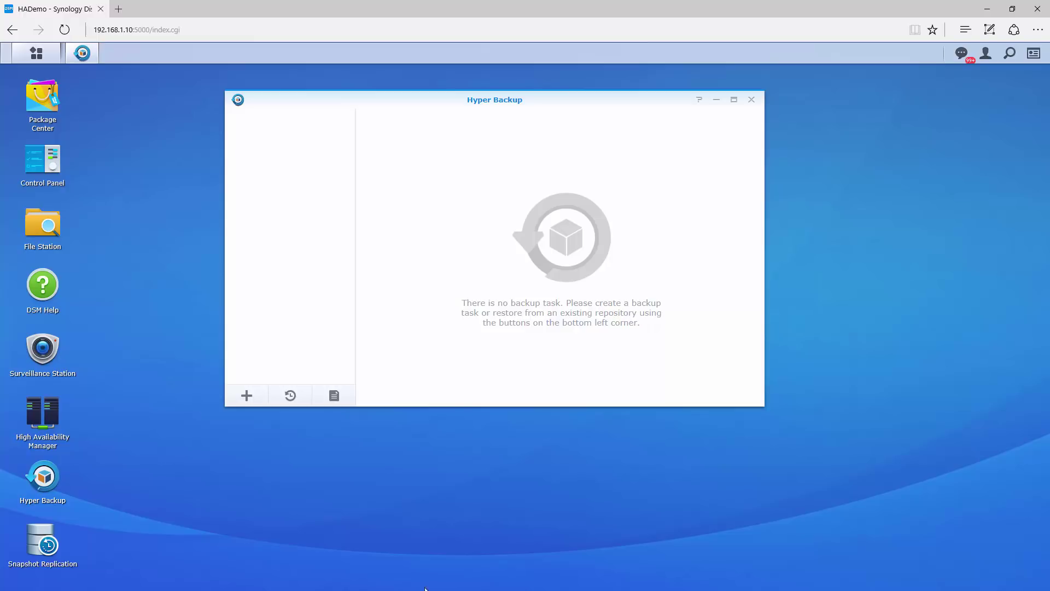
- Create a Hyper Backup data backup task with Local Shared Folder & External Storage as destination
left_click(235, 395)
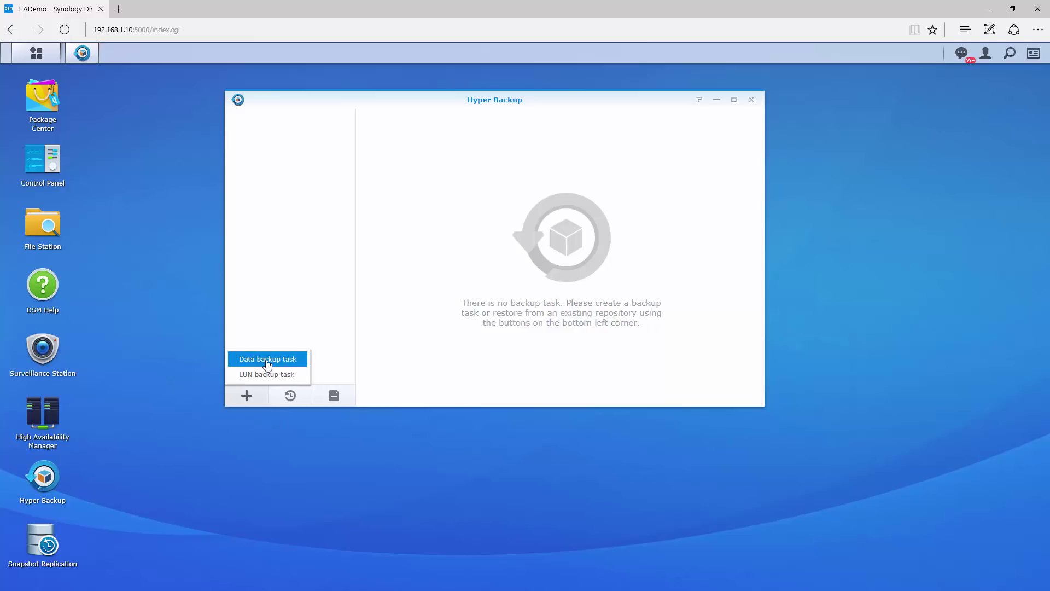
left_click(268, 361)
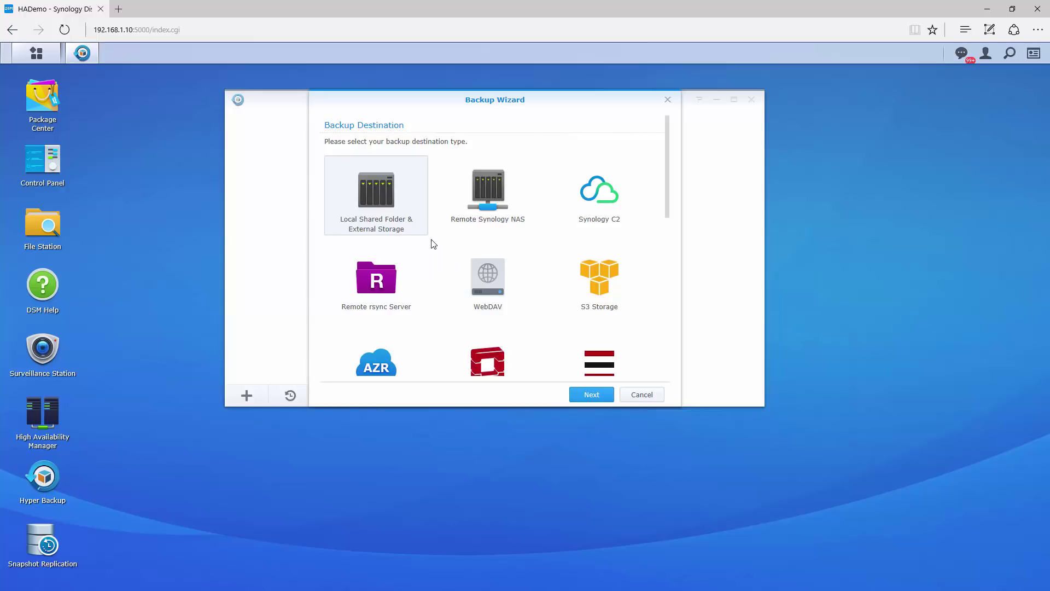
scroll(433, 244, "down", 1)
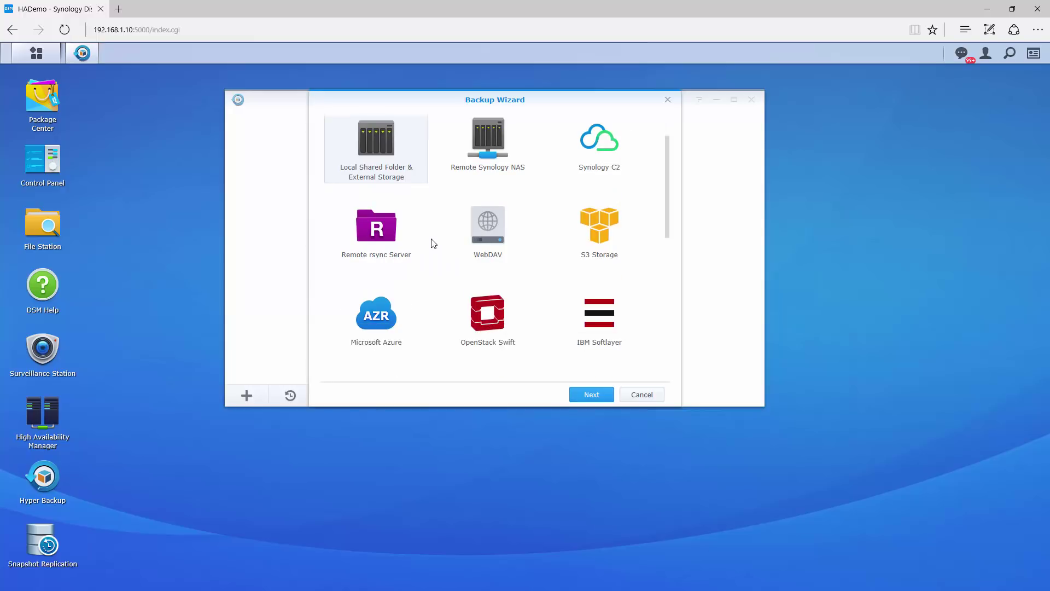
scroll(433, 244, "down", 2)
scroll(435, 244, "down", 2)
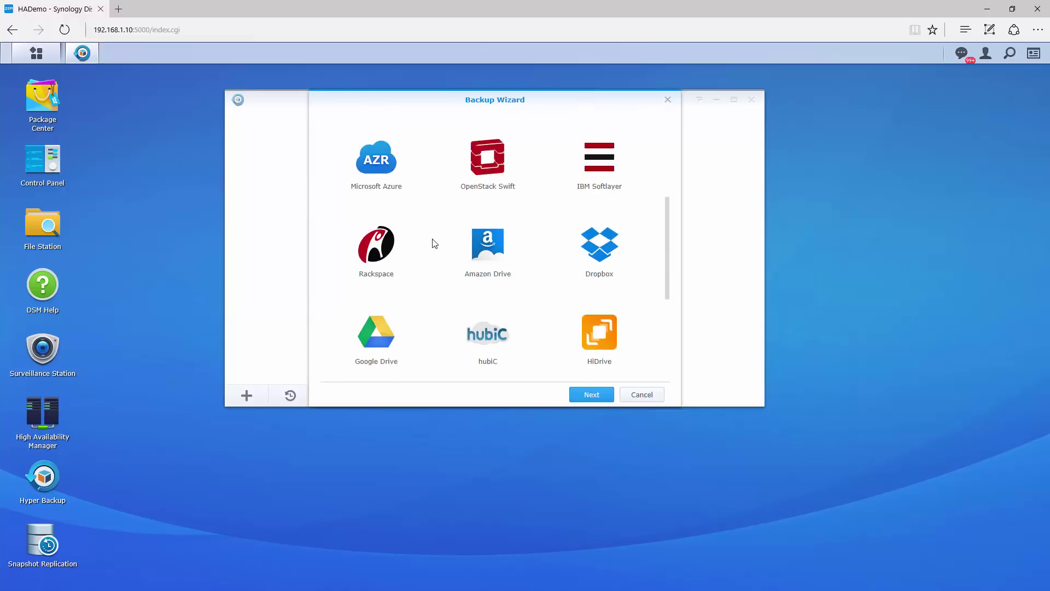
scroll(434, 244, "down", 2)
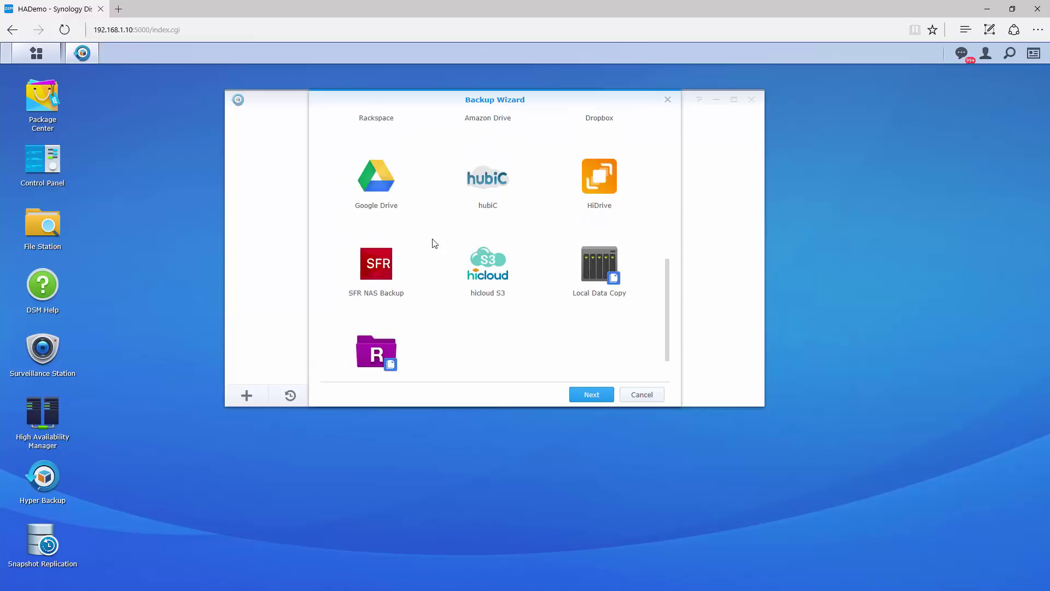
scroll(434, 243, "up", 7)
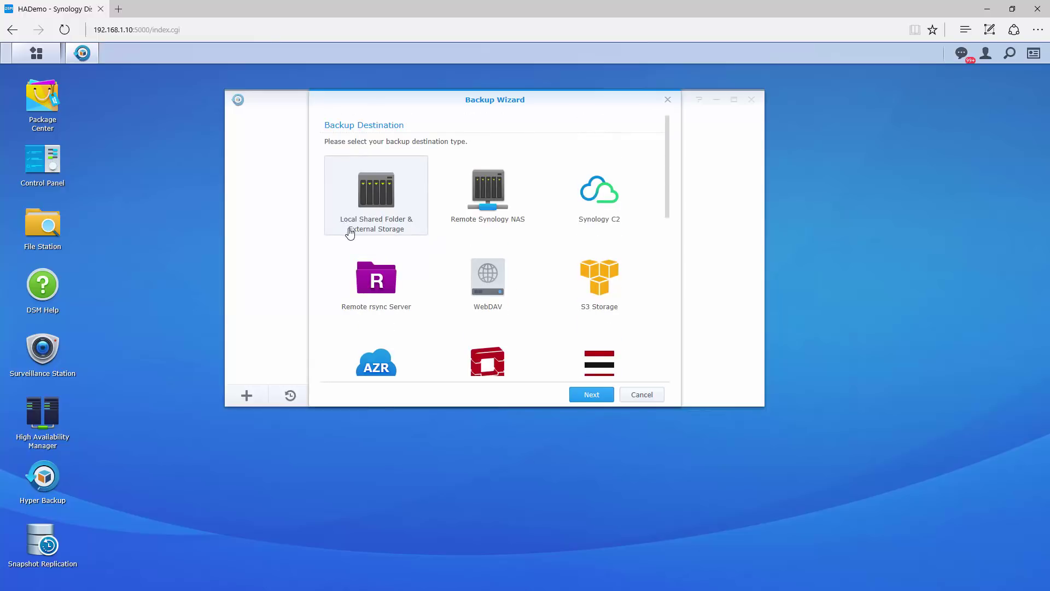
left_click(597, 398)
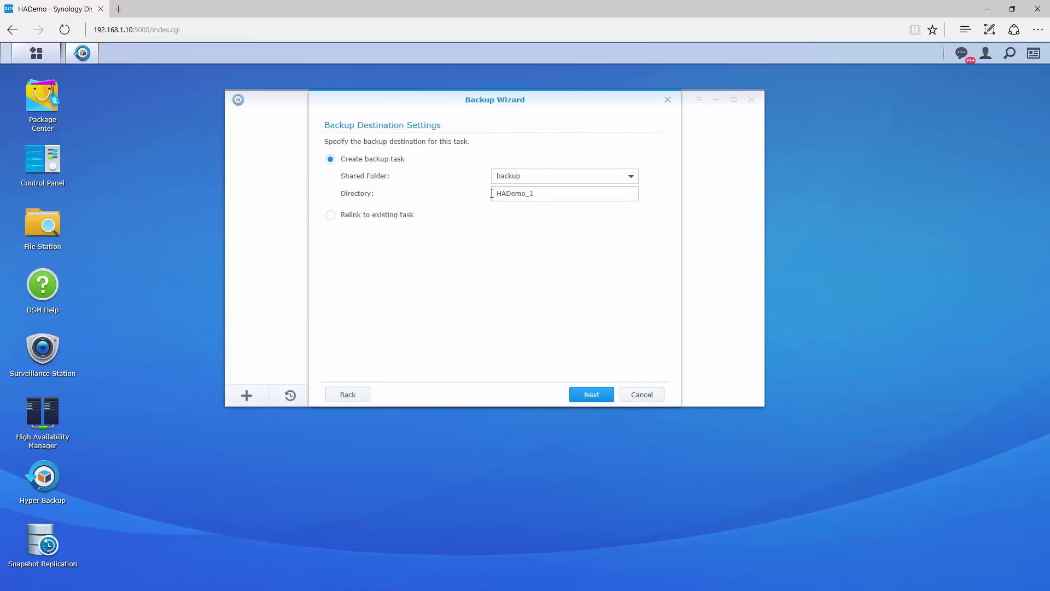
- Keep the HADemo_1 backup directory, select the documents folder, and skip application backup
left_click(586, 398)
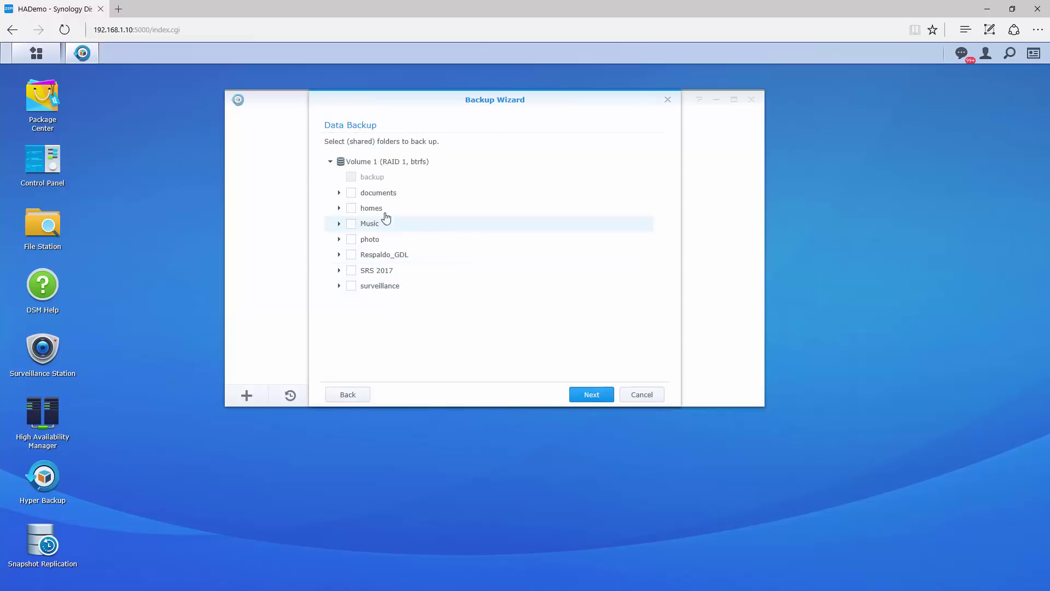
left_click(350, 193)
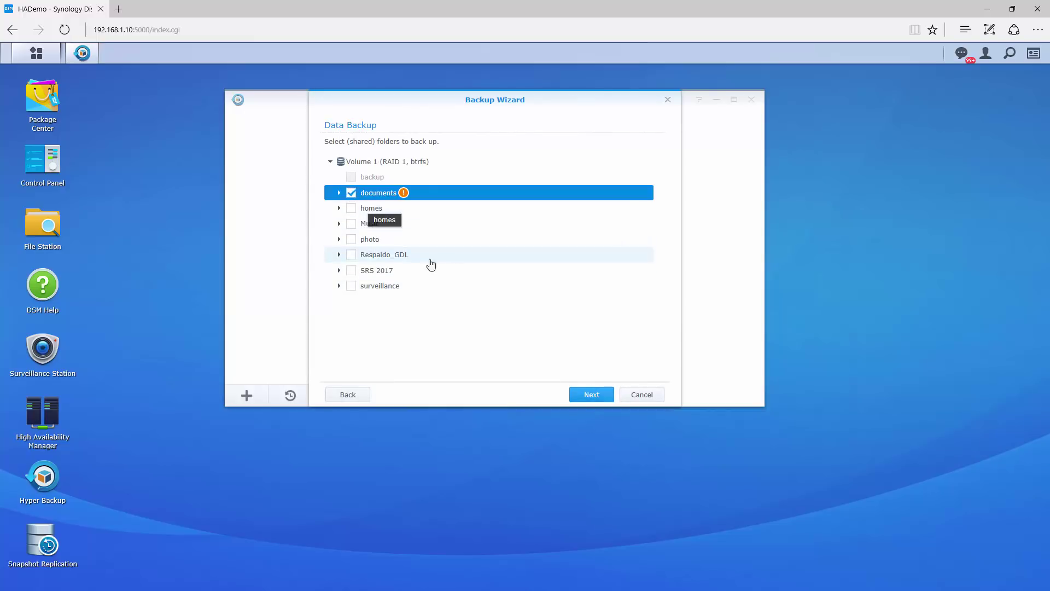
left_click(592, 395)
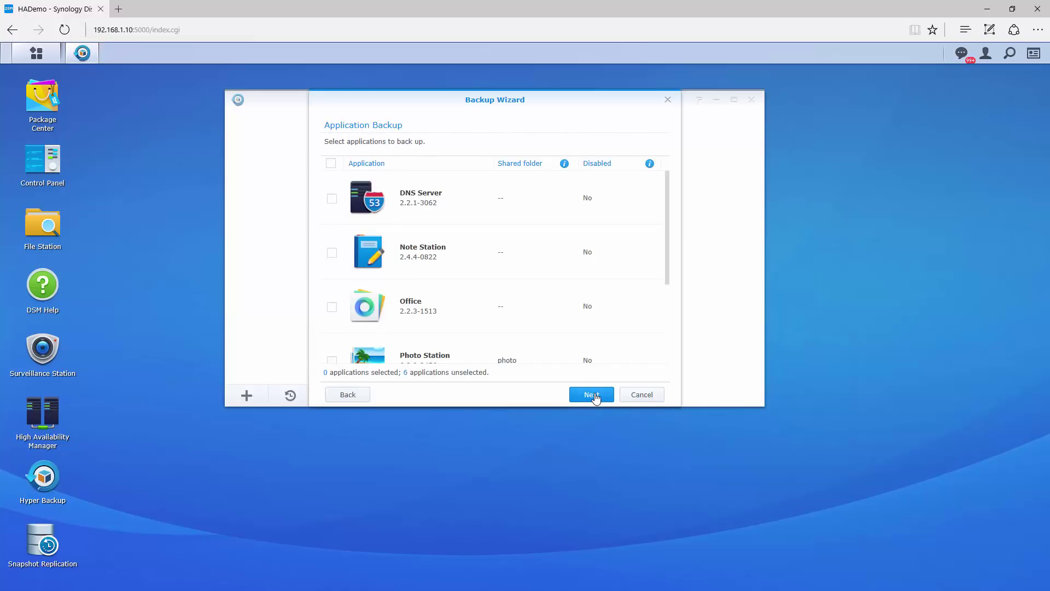
left_click(595, 396)
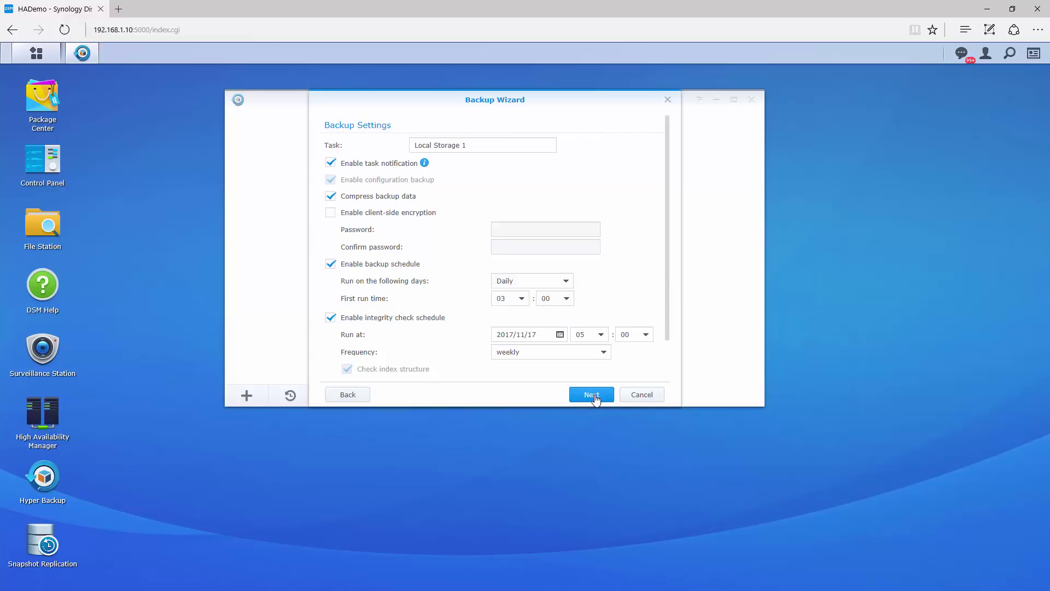
- Enable Smart Recycle backup rotation for Local Storage 1 and apply the task settings
left_click(596, 399)
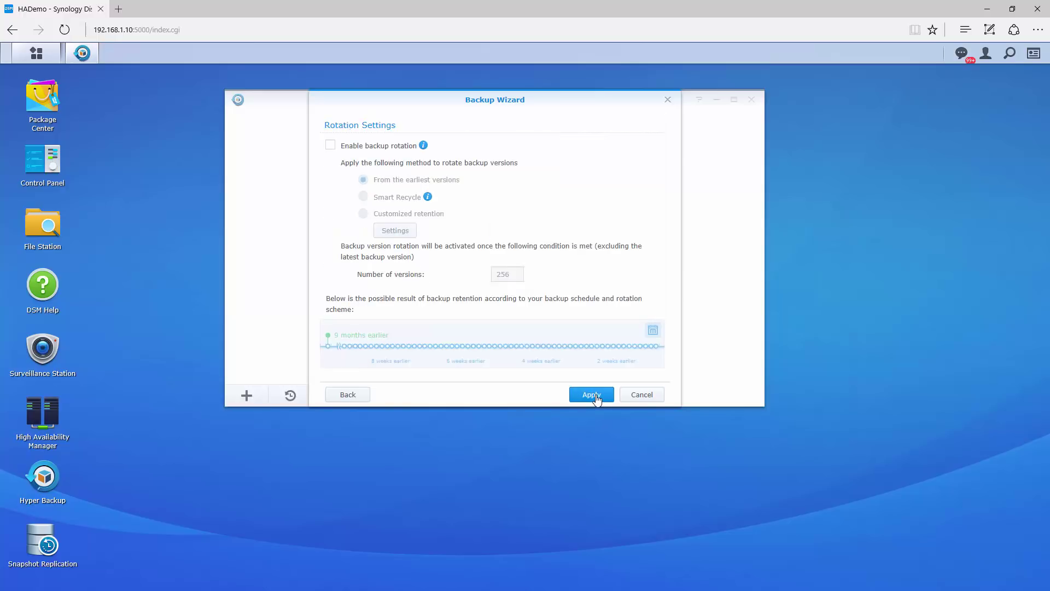
left_click(369, 148)
left_click(383, 199)
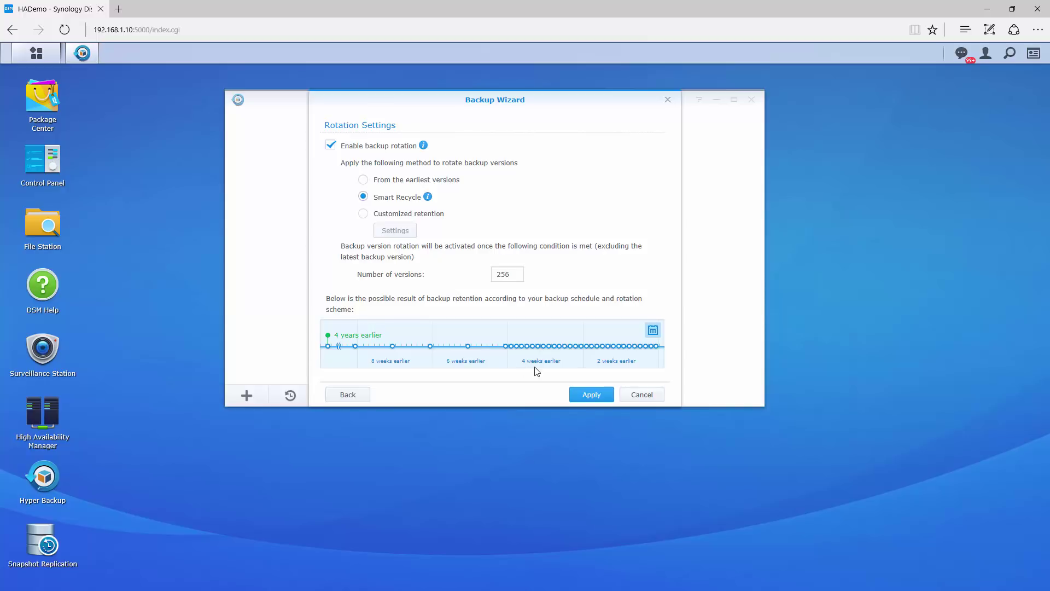
left_click(586, 400)
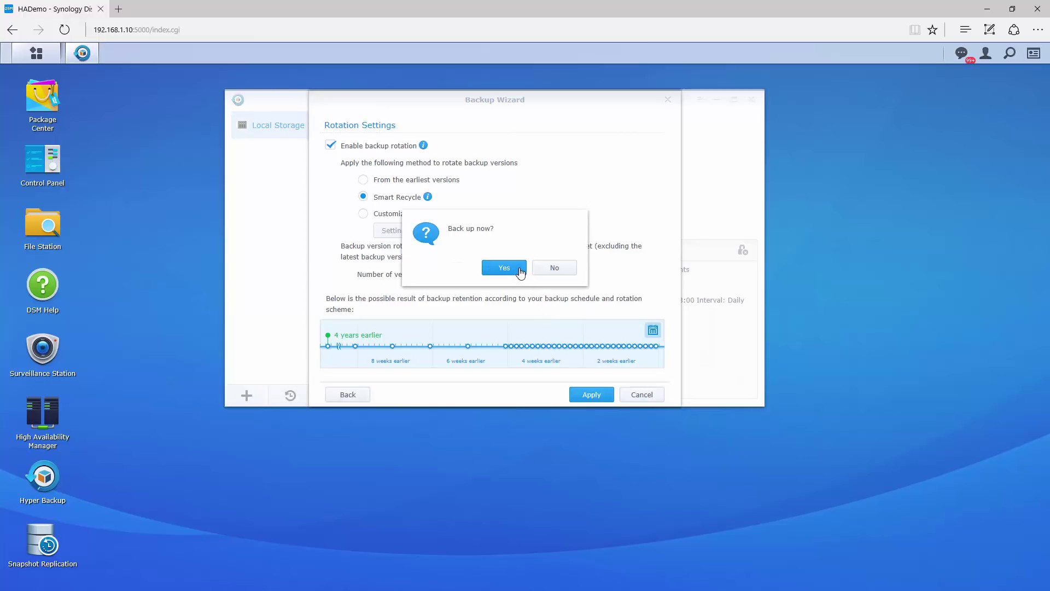
- Confirm Back up now so the Local Storage 1 backup runs immediately
left_click(505, 268)
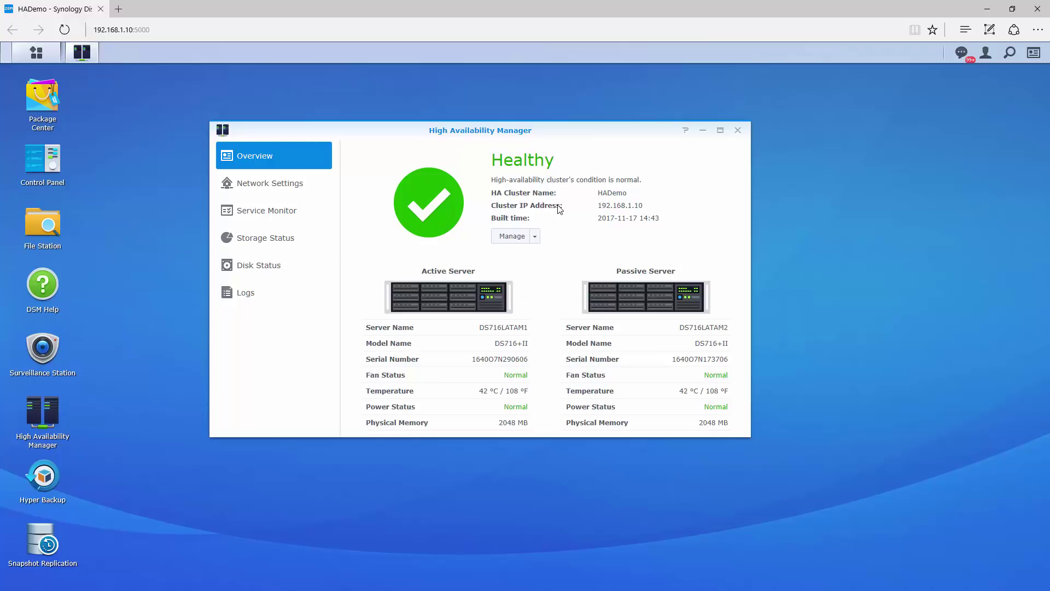
- Open the Manage dropdown for the HADemo cluster on the High Availability Overview page
left_click(536, 237)
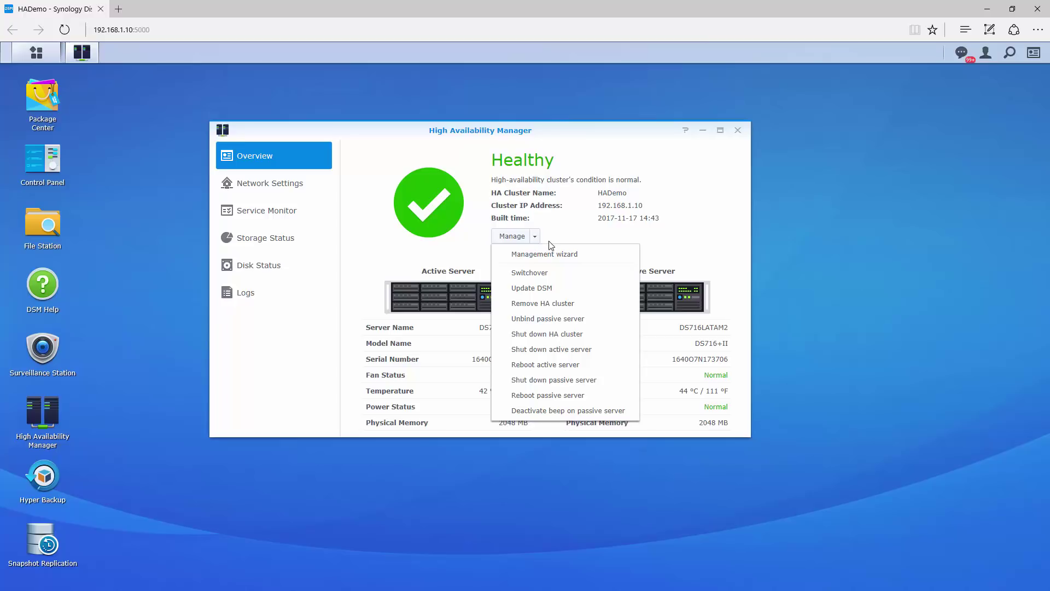
- Check Network Settings, Service Monitor, Storage Status, Disk Status and Logs, then return to Overview
left_click(299, 192)
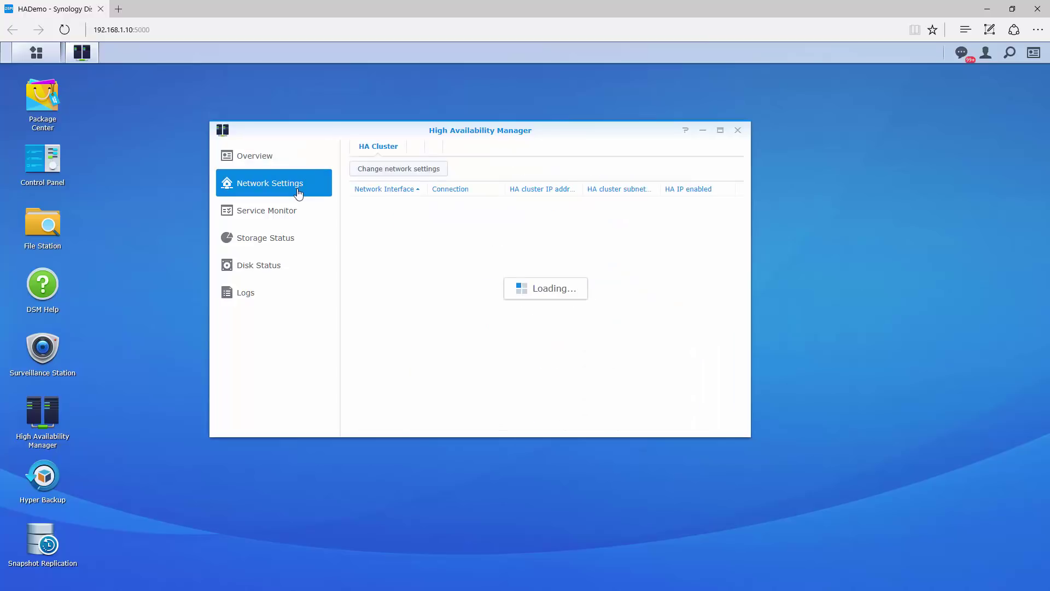
left_click(284, 221)
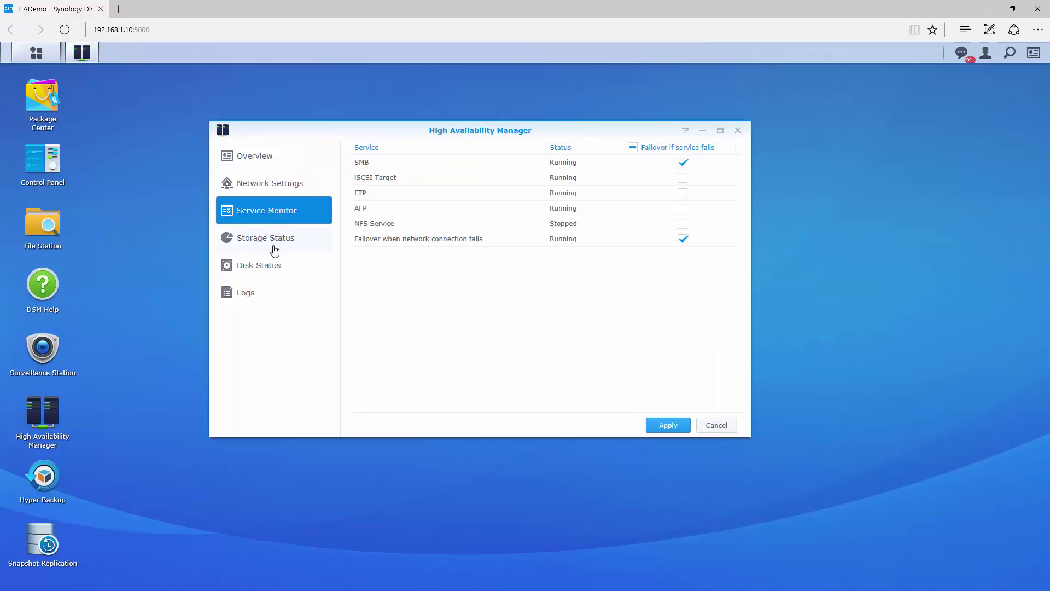
left_click(267, 249)
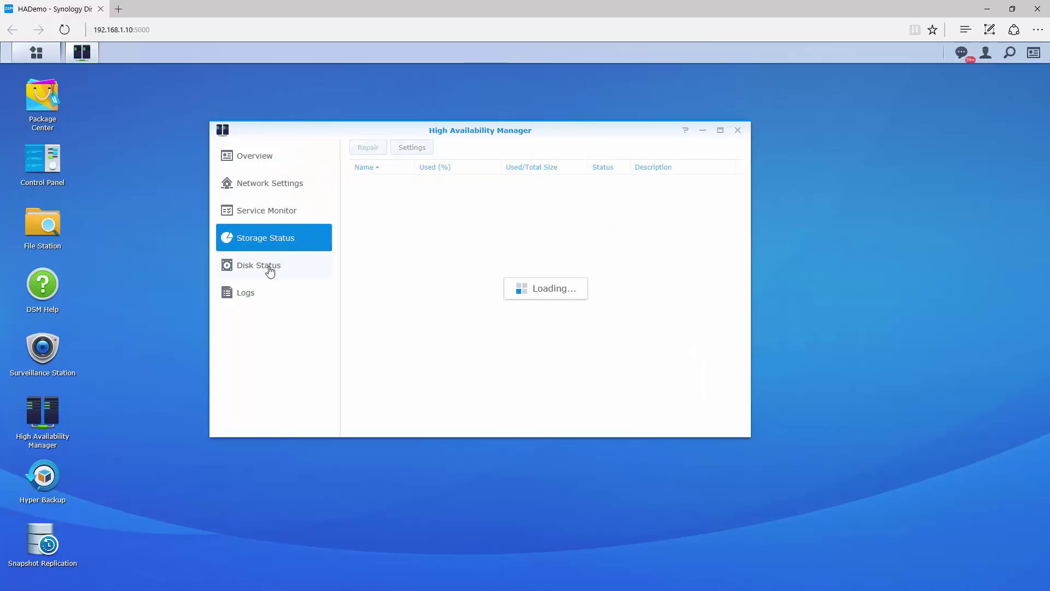
left_click(270, 272)
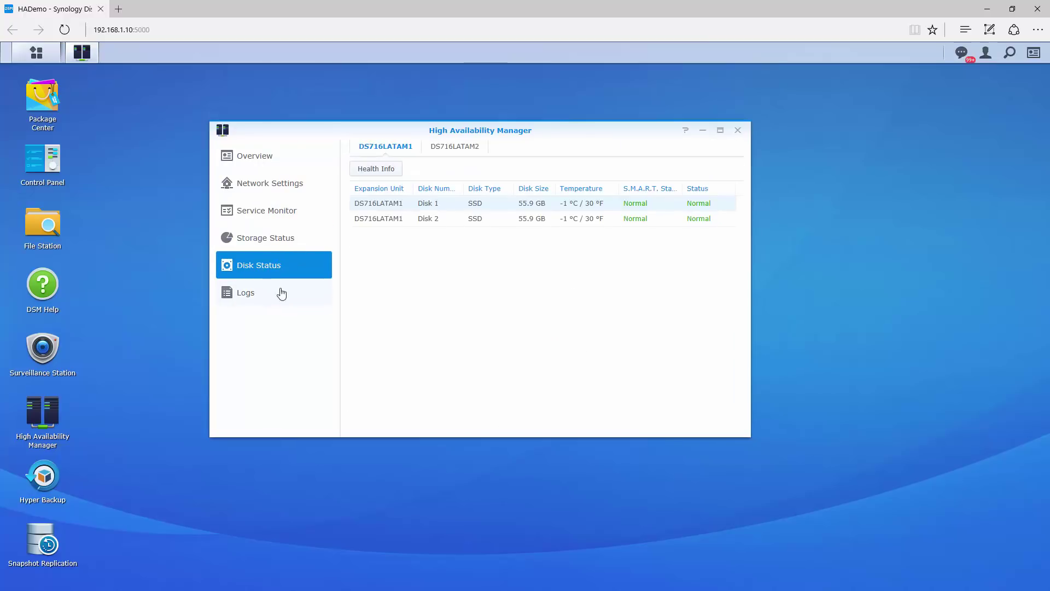
left_click(288, 292)
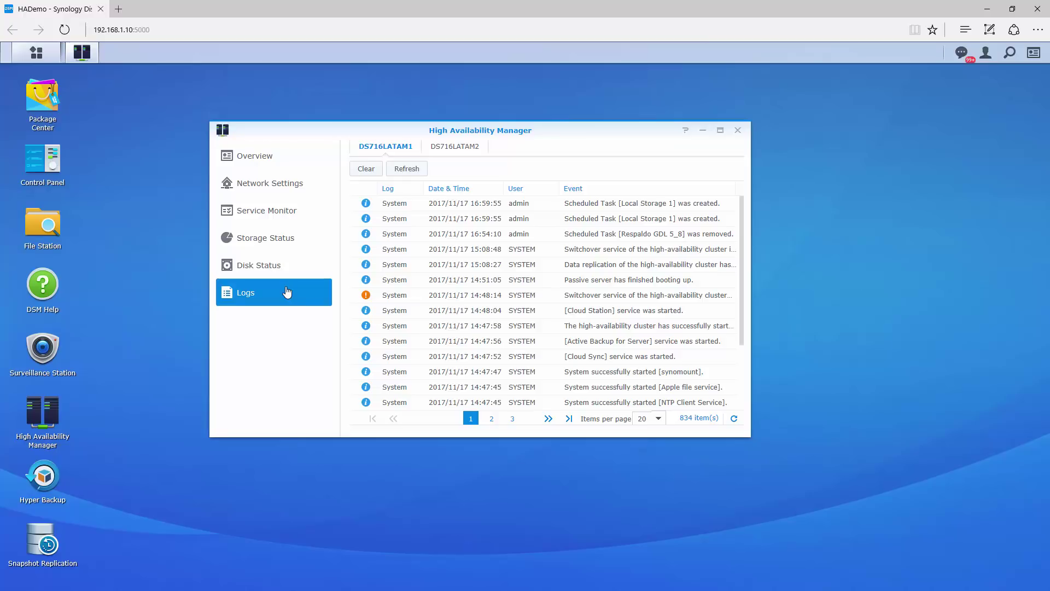
left_click(267, 166)
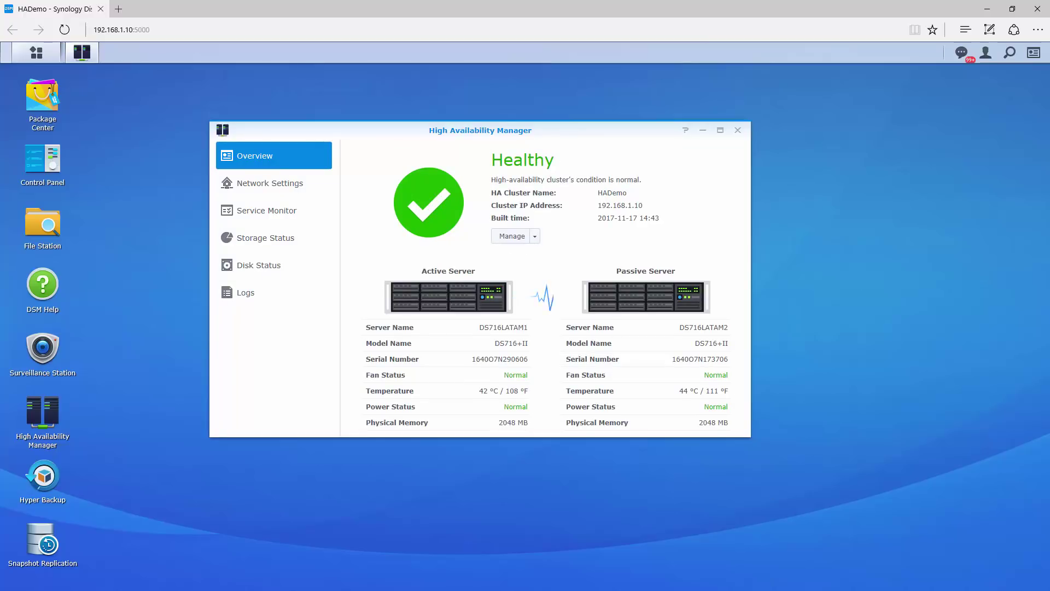
- Run a continuous ping -t 192.168.1.10 in Command Prompt to watch the failover
left_click_drag(370, 241, 407, 94)
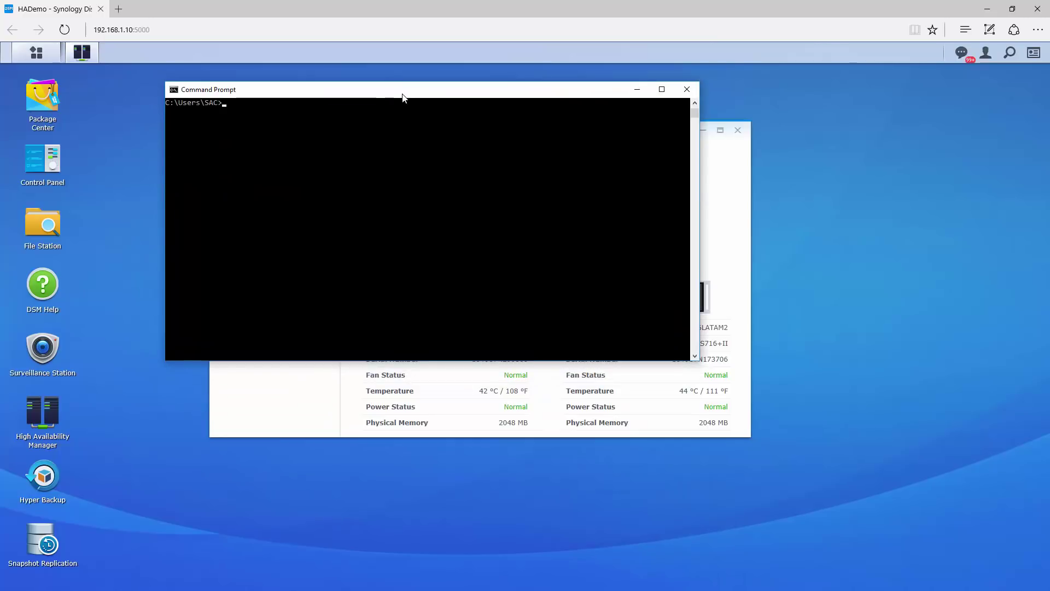
type("ping -t 192.168.1.10")
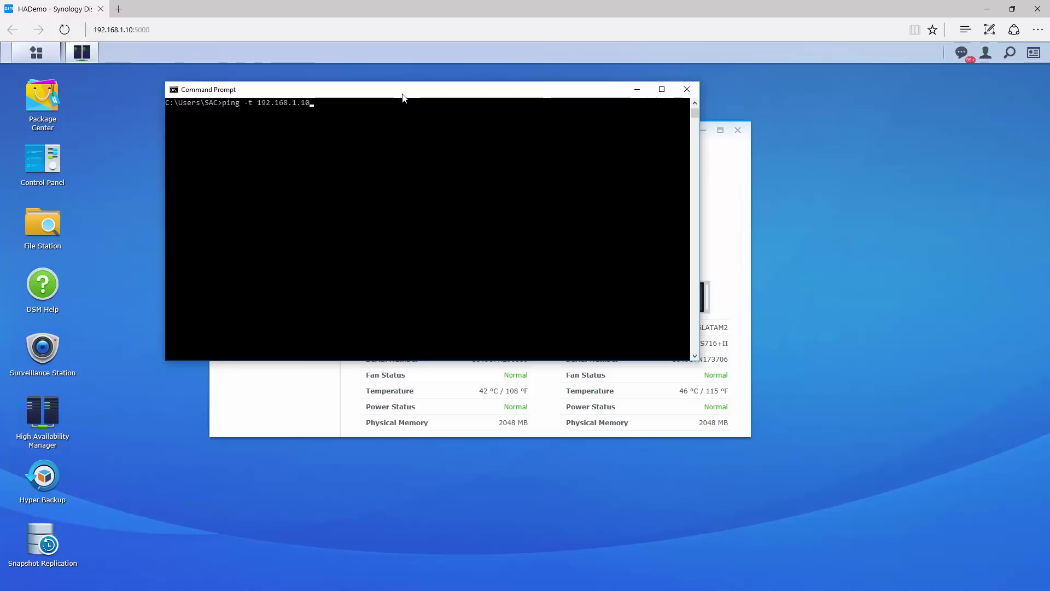
key("Return")
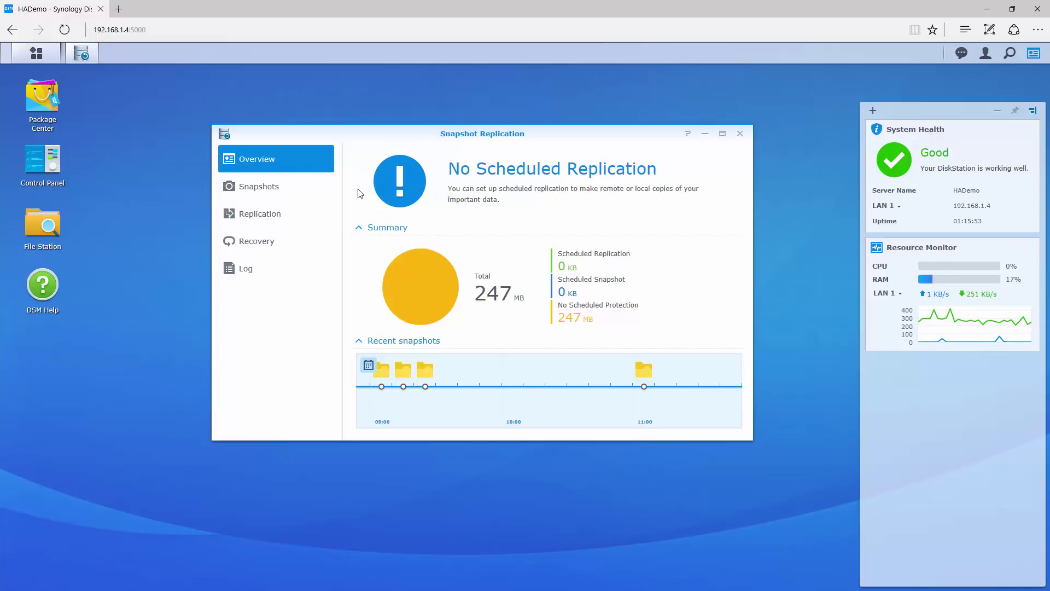
- Start a new snapshot of the Documents shared folder with description 'Demo', keeping Lock enabled
left_click(247, 193)
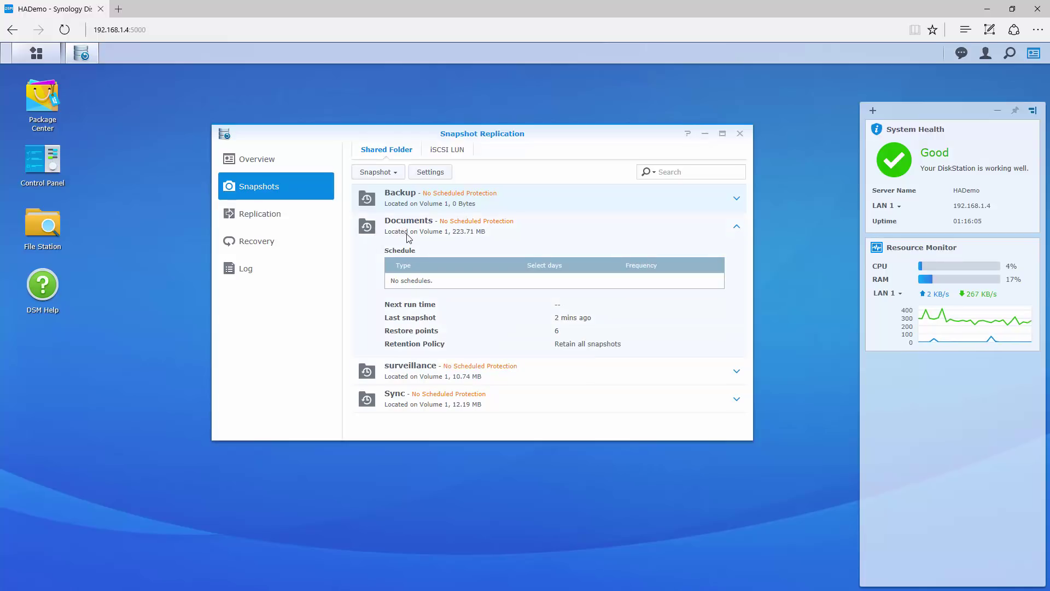
left_click(401, 177)
left_click(396, 192)
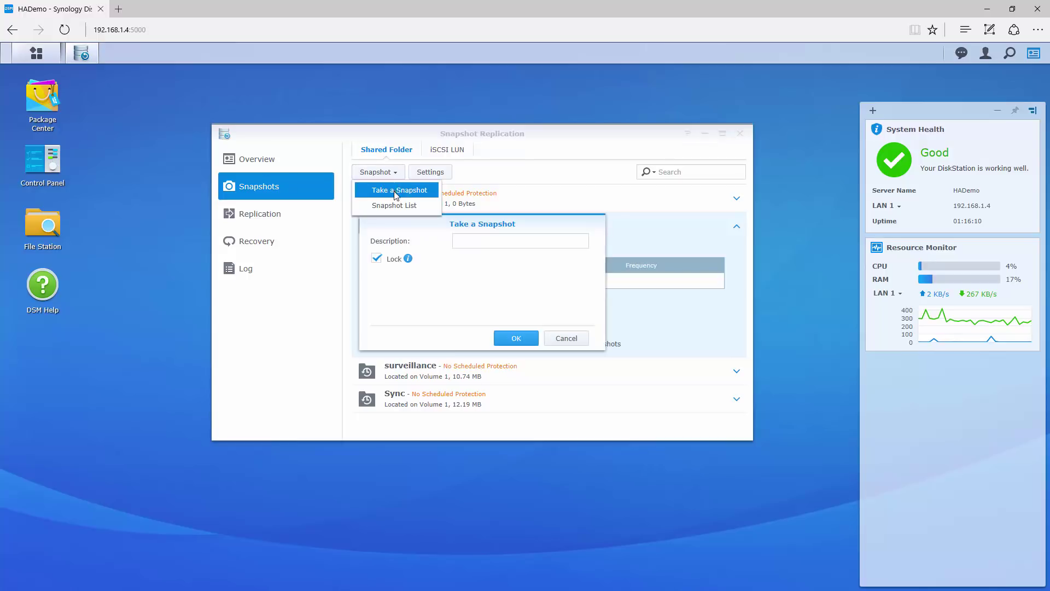
left_click(468, 241)
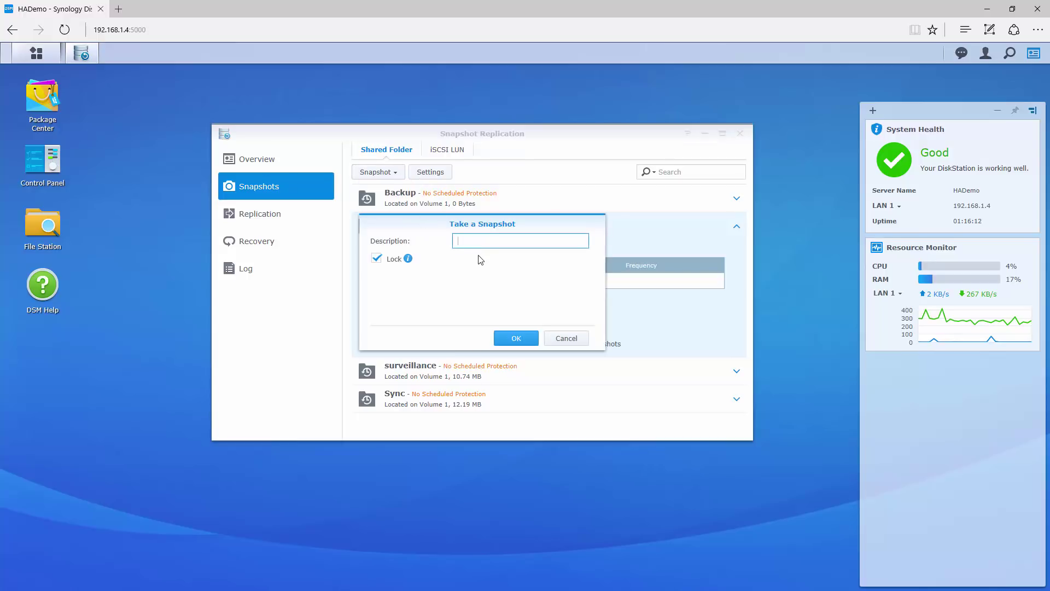
type("Demo")
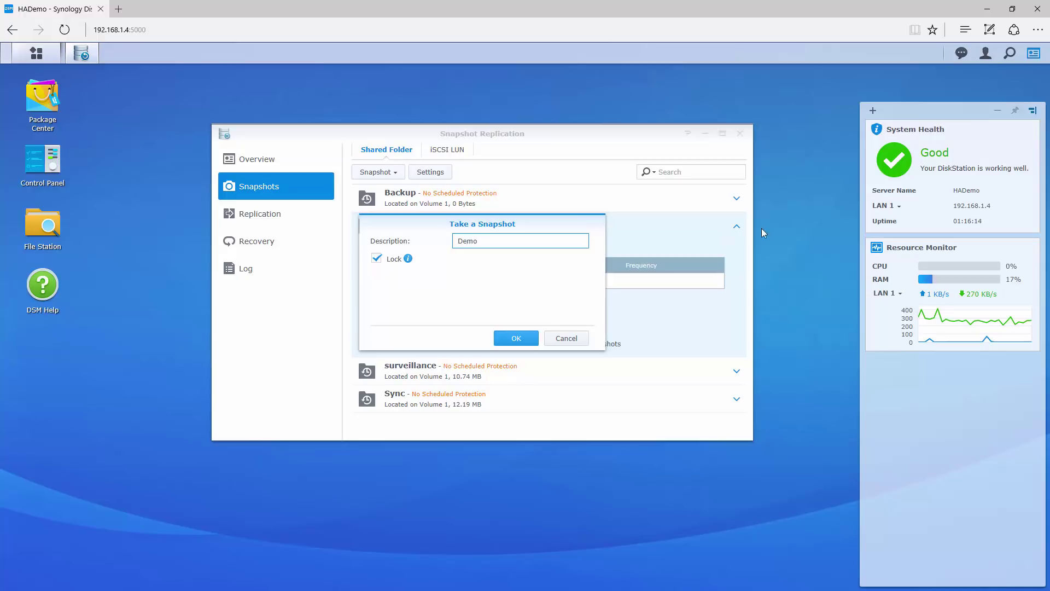
- Save the Demo snapshot so Documents shows 7 restore points
left_click(517, 345)
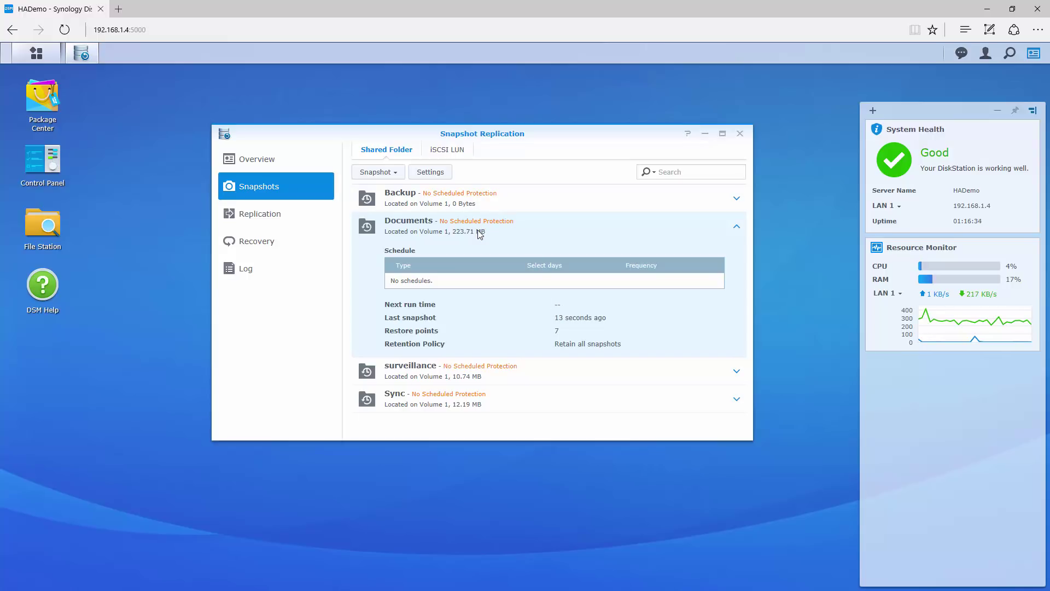
- Turn on a Daily snapshot schedule at once a day (00:00) and check the retention options
left_click(437, 173)
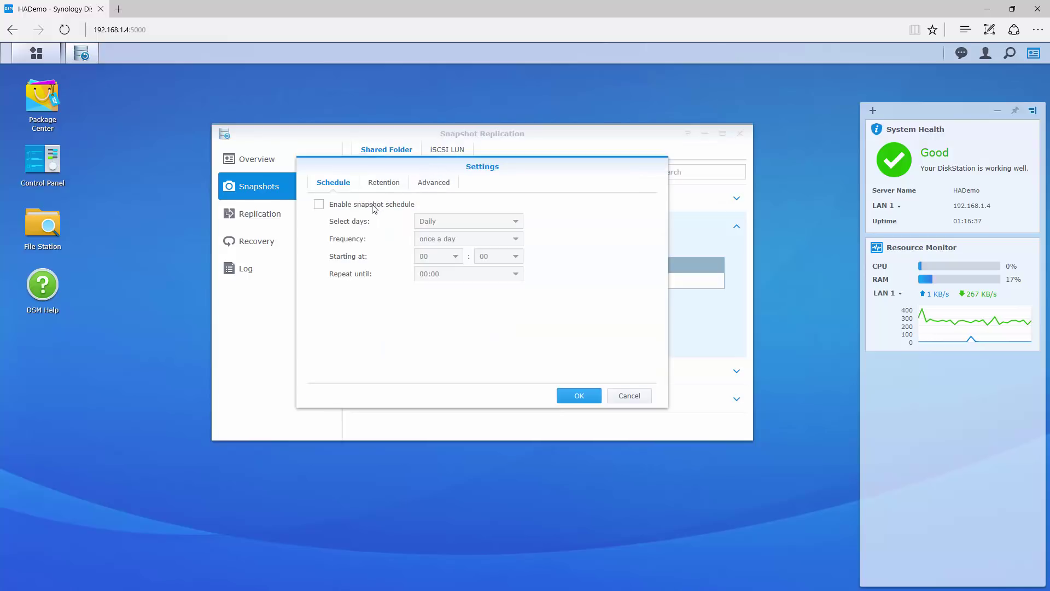
left_click(372, 206)
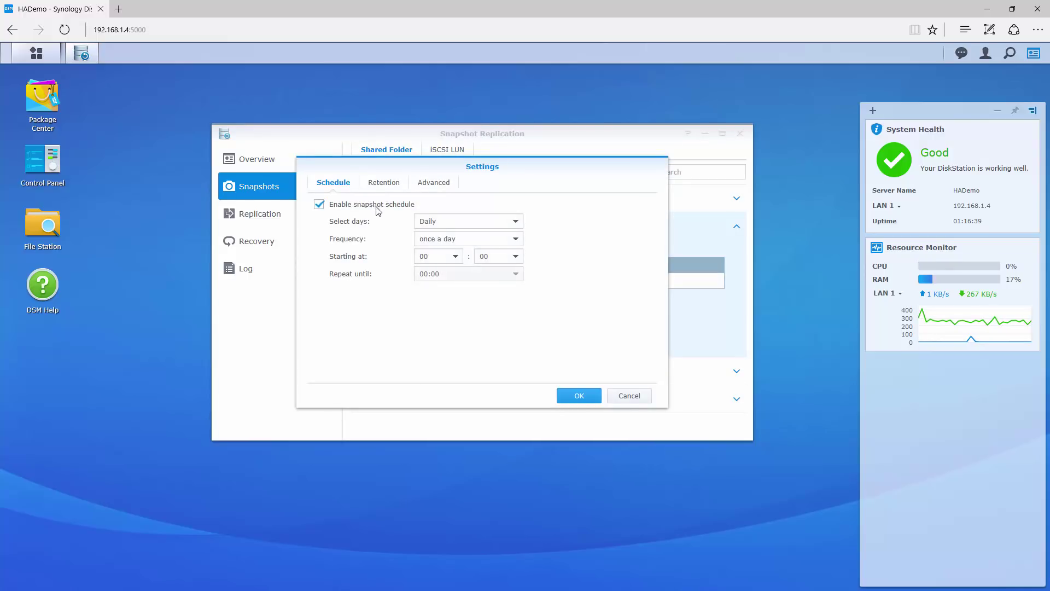
left_click(425, 222)
left_click(509, 239)
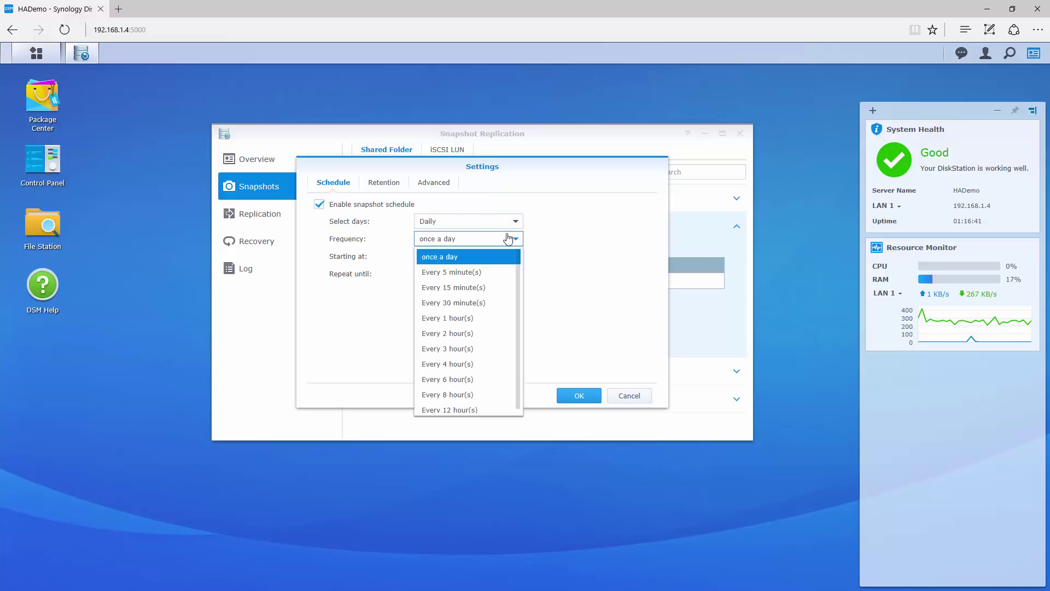
left_click(602, 241)
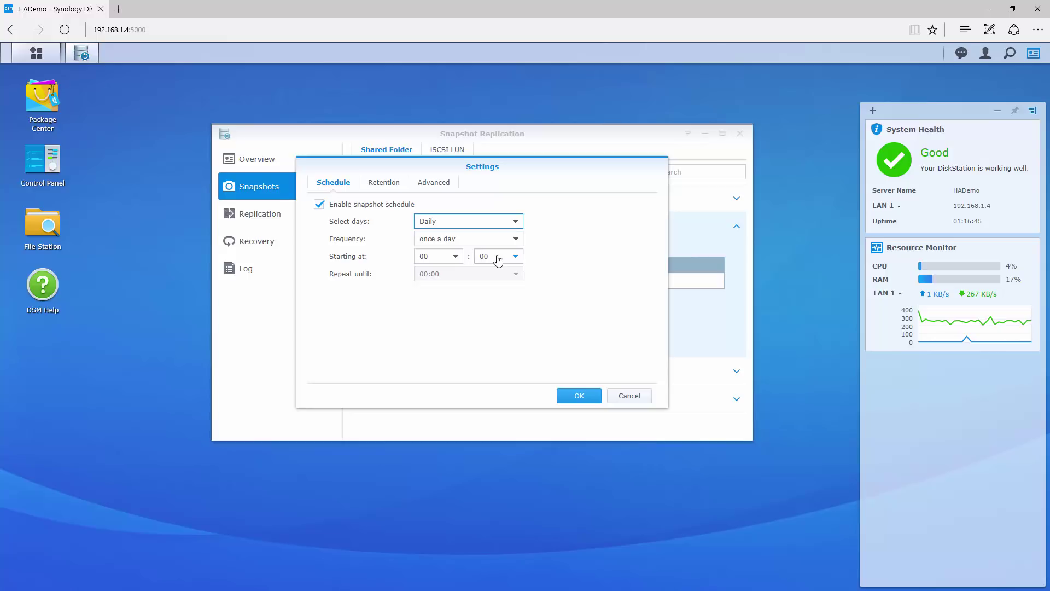
left_click(381, 183)
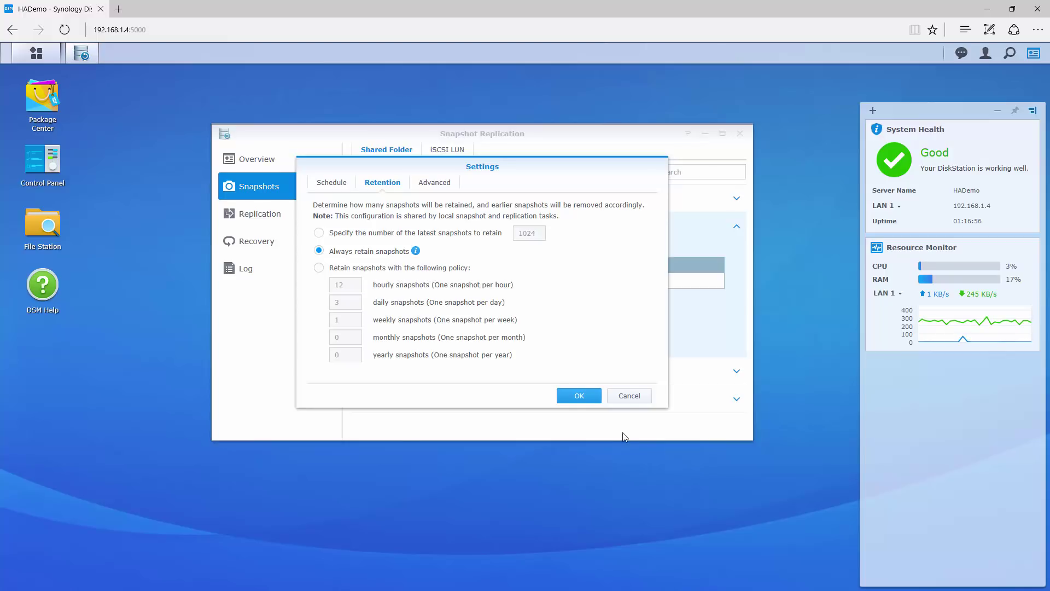
- Cancel the schedule settings and go to the Recovery section listing the Documents snapshots
left_click(626, 399)
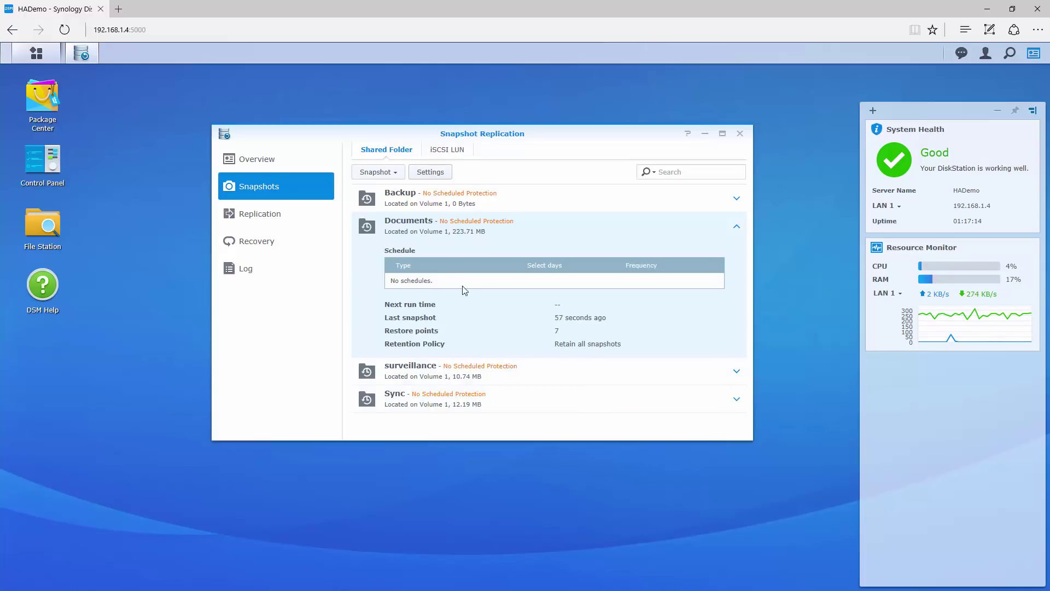
left_click(305, 245)
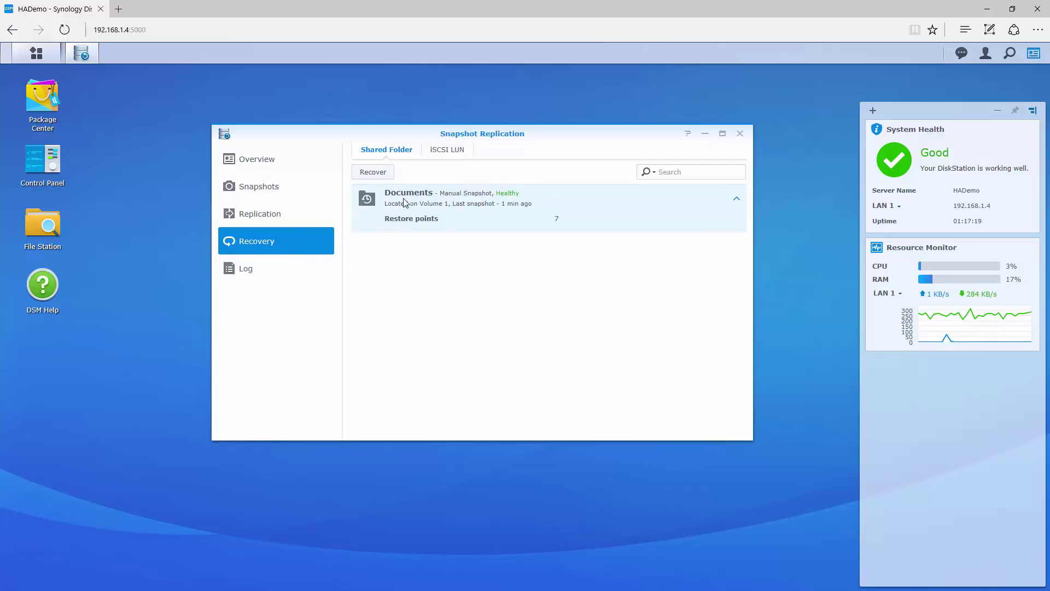
left_click(381, 174)
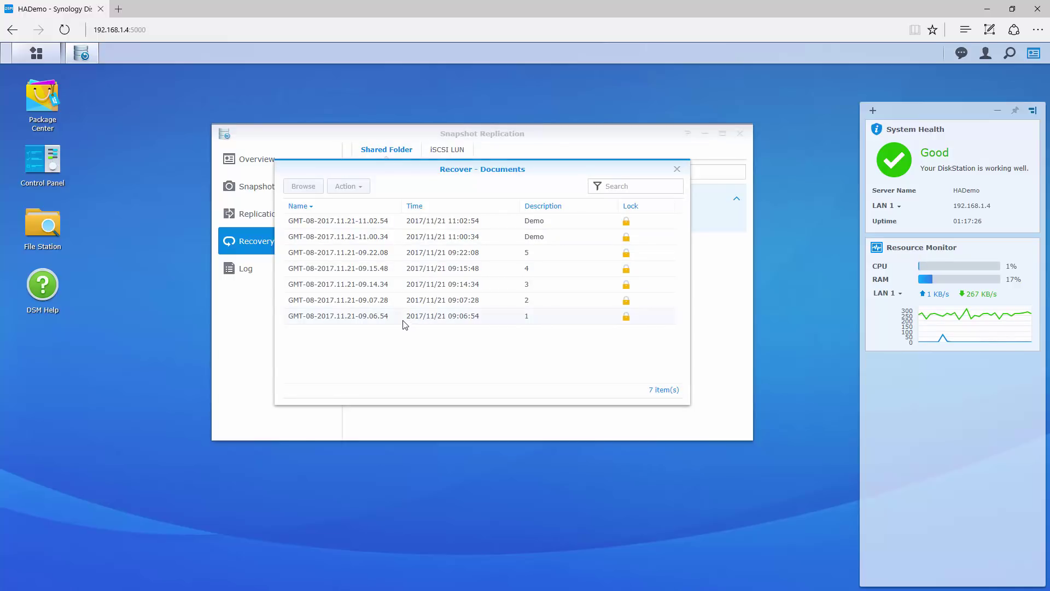
left_click(364, 224)
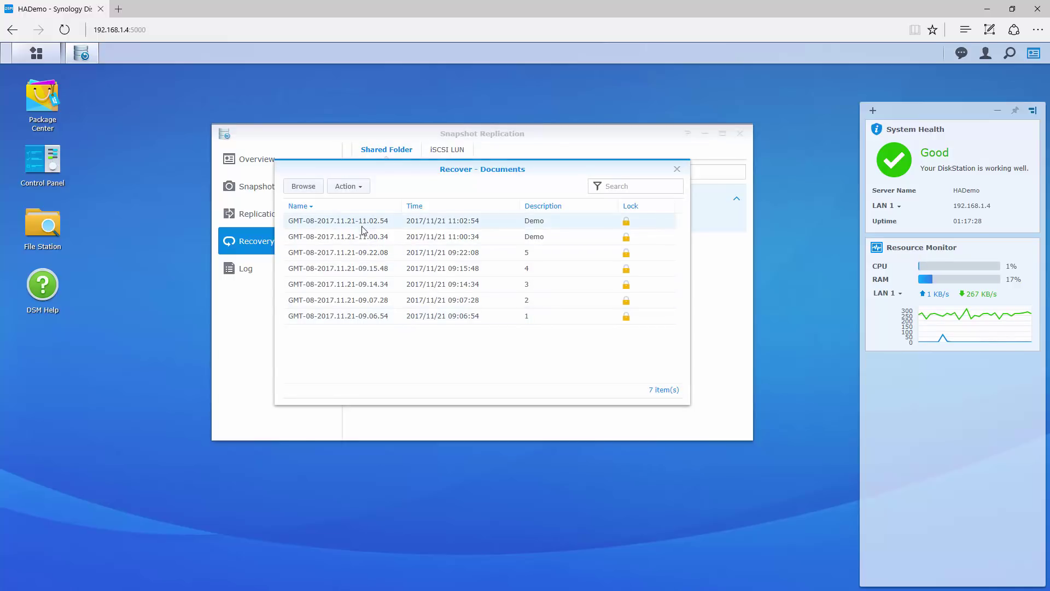
left_click(304, 187)
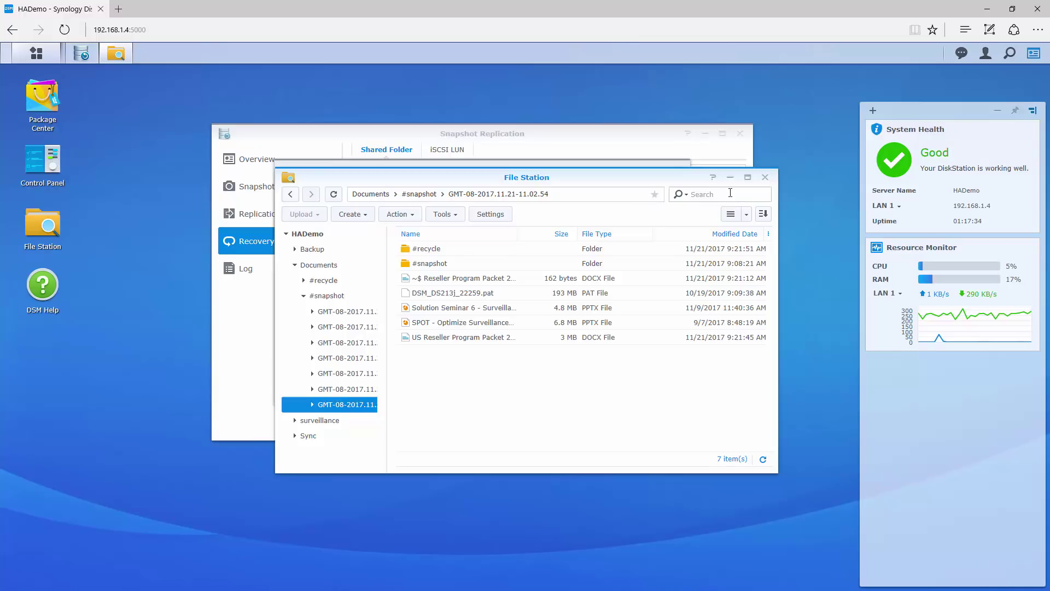
left_click(765, 178)
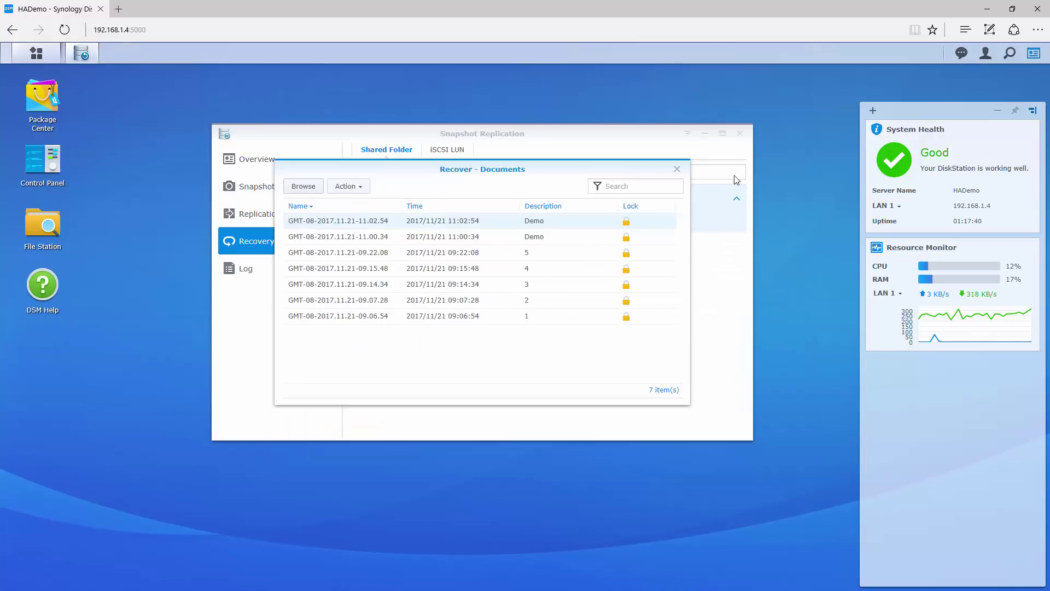
- Close Snapshot Replication and browse the Documents folder in File Station
left_click(677, 171)
left_click(740, 133)
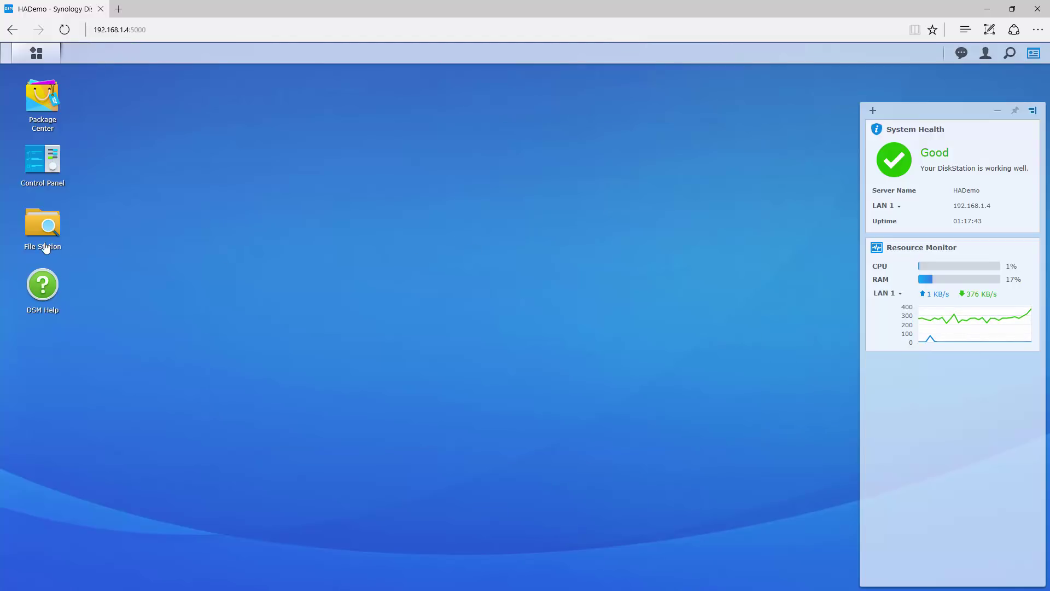
left_click(46, 247)
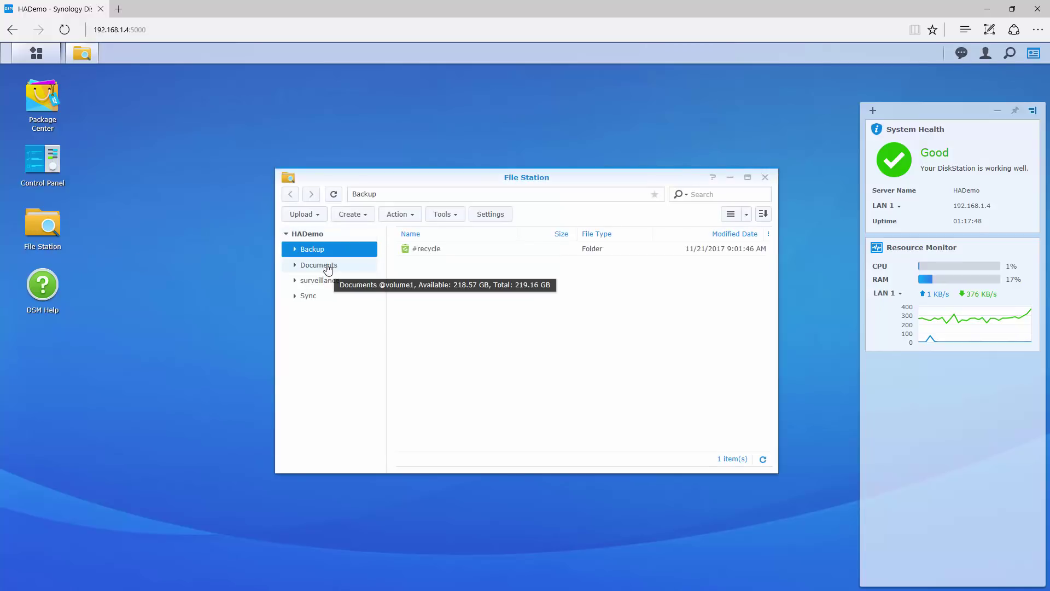
left_click(328, 267)
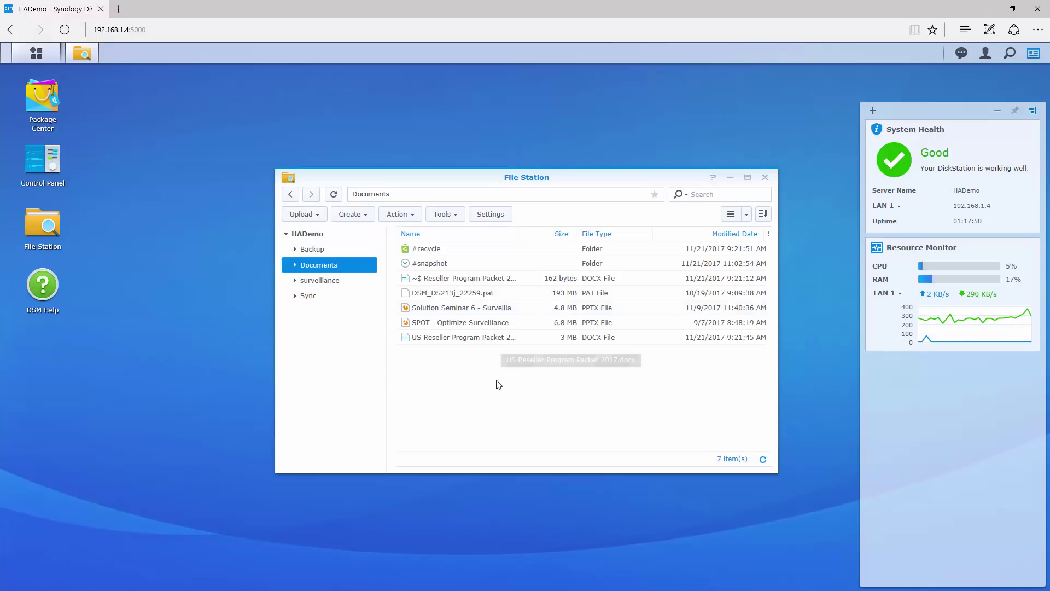
- Open the 9:07:28 AM snapshot from the history of US Reseller Program Packet 2017.docx
right_click(481, 341)
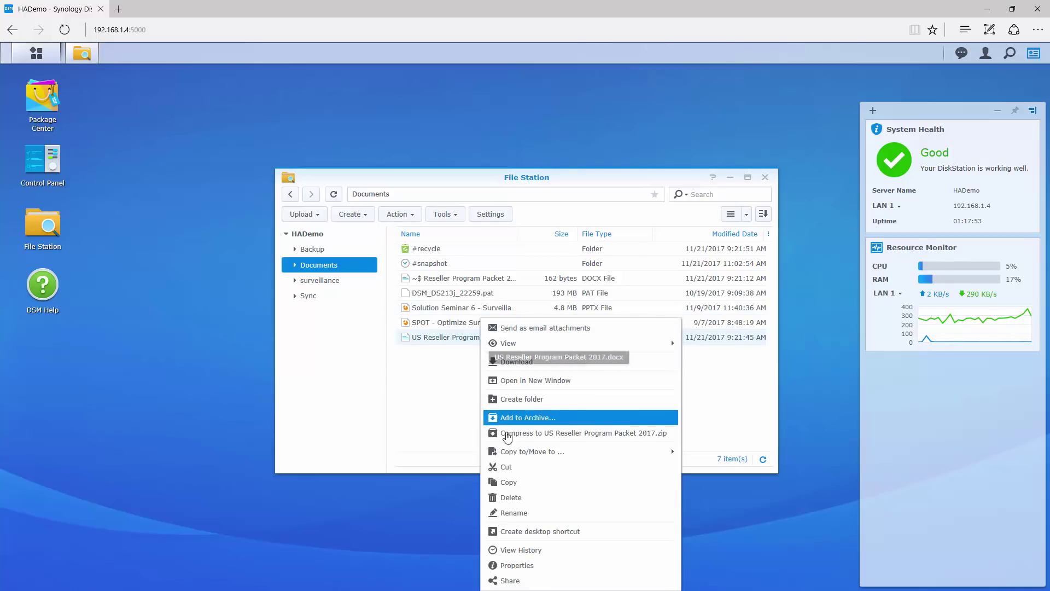
left_click(548, 553)
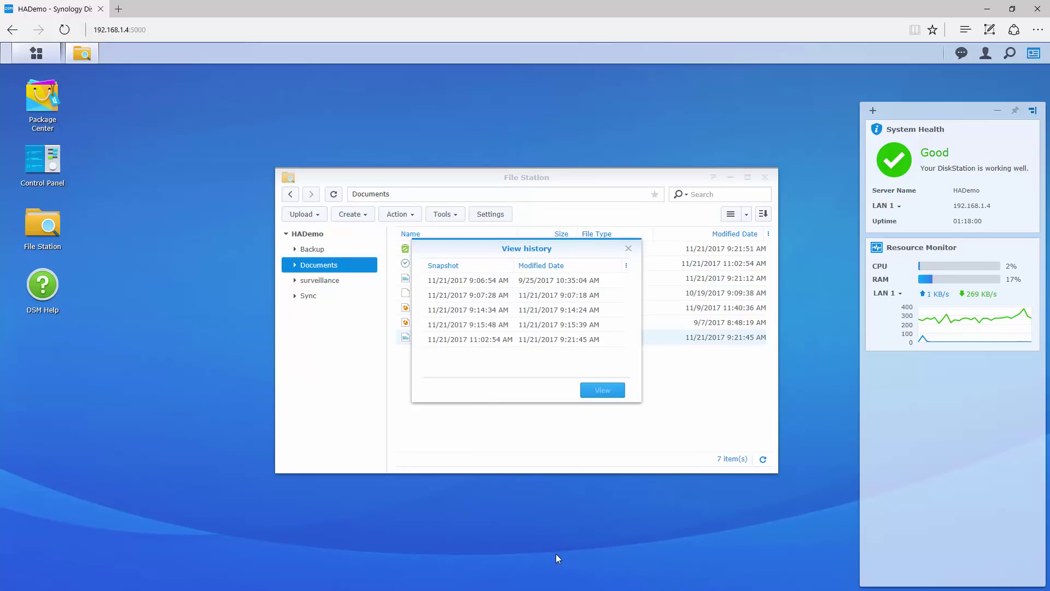
left_click(508, 341)
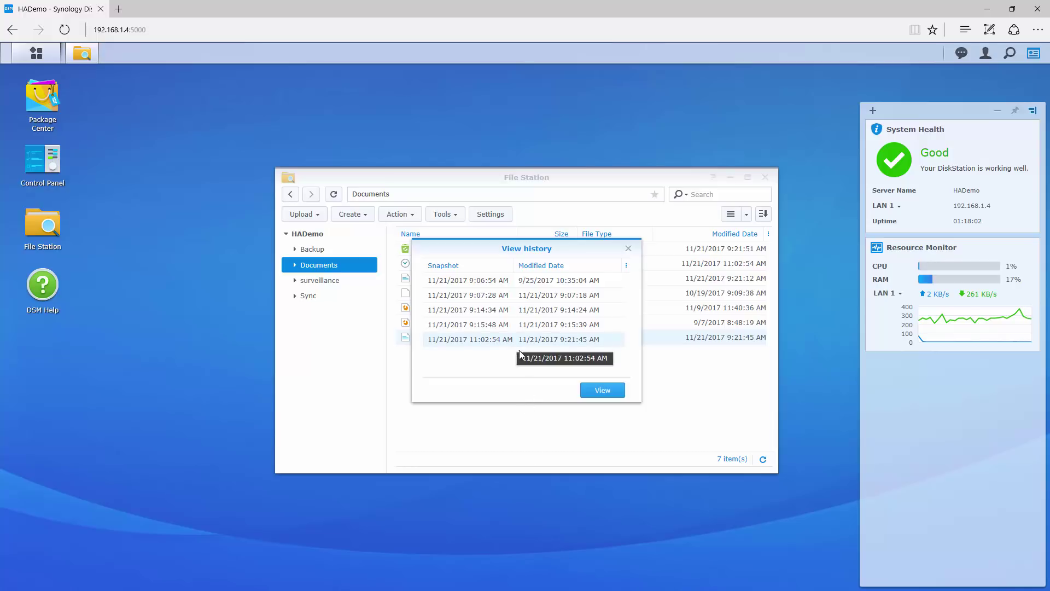
left_click(532, 301)
left_click(593, 393)
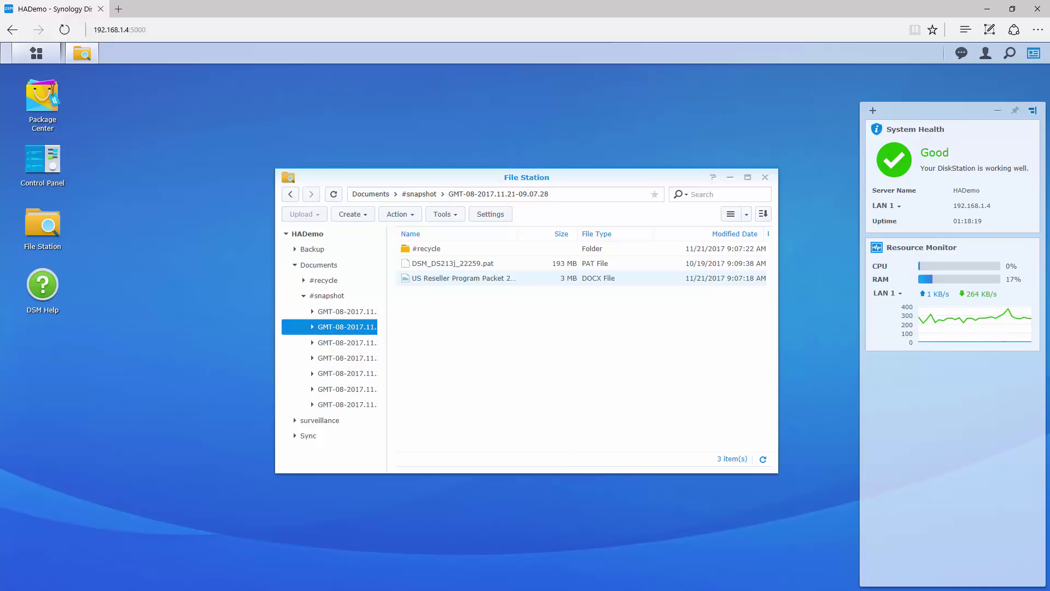
- In Explorer, list the previous versions of US Reseller Program Packet 2017
key("alt+Tab")
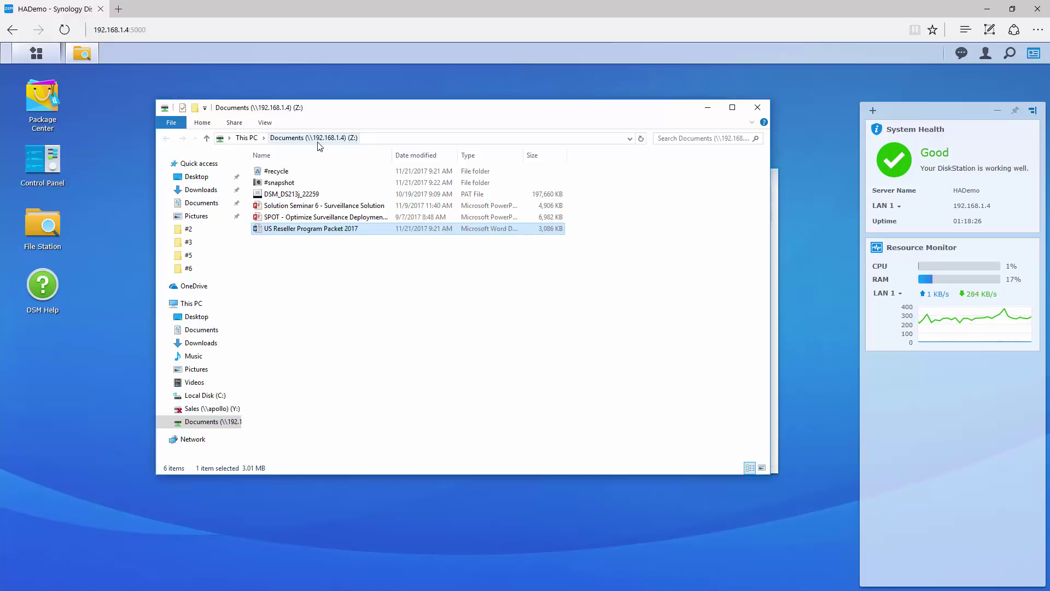
right_click(310, 233)
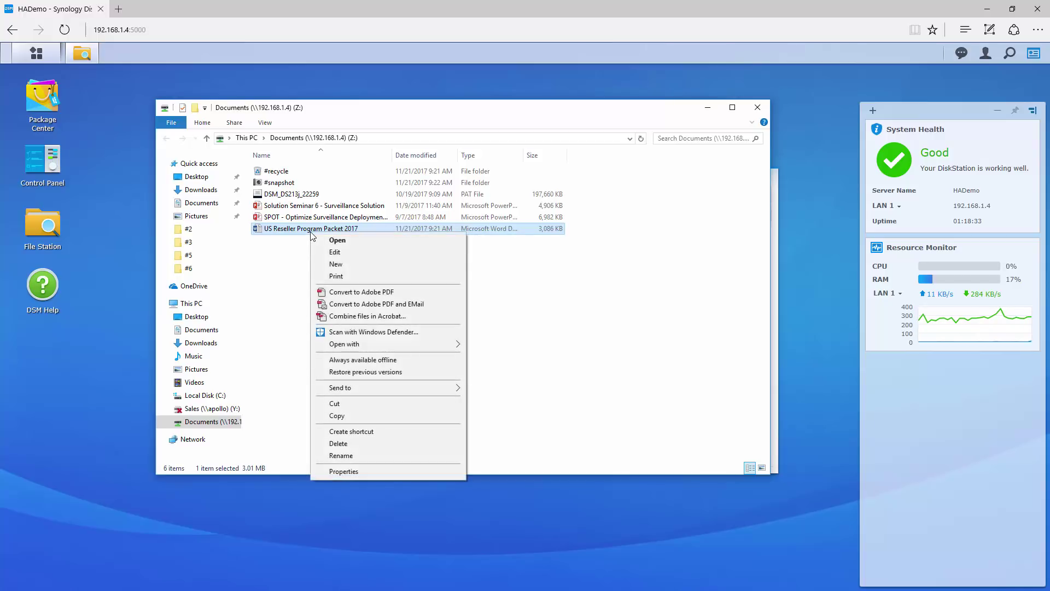
left_click(336, 372)
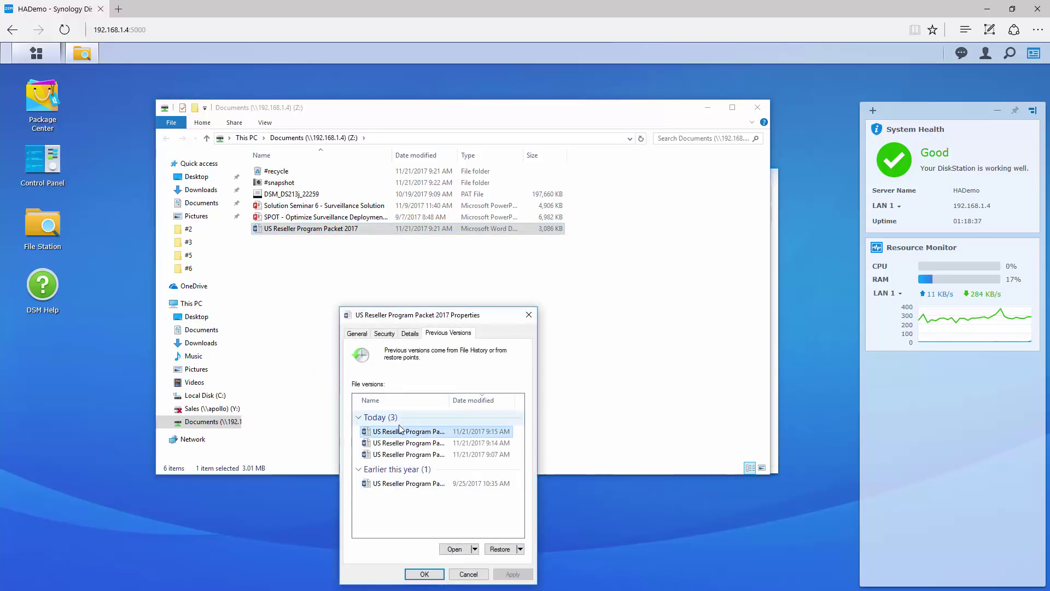